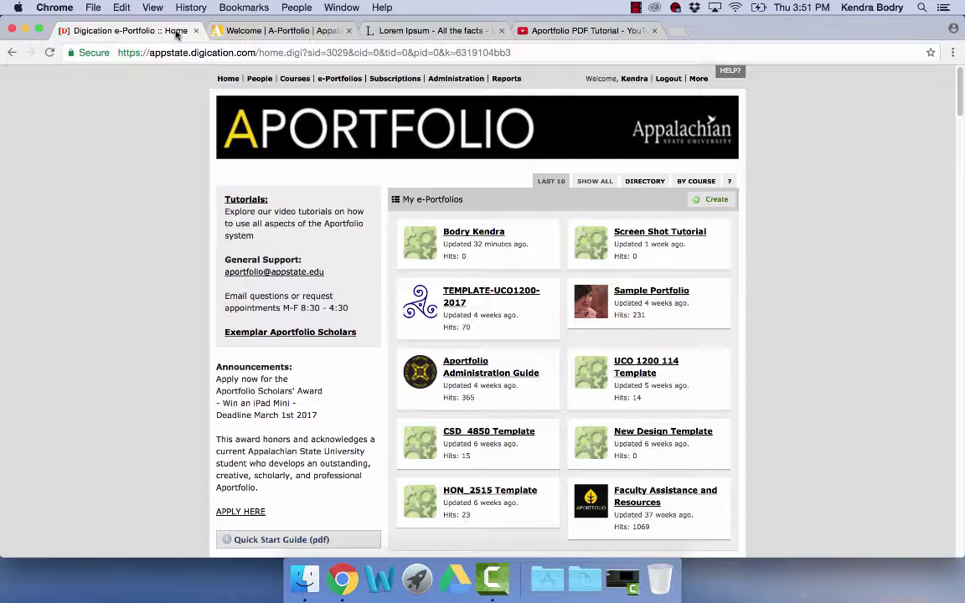
Create a new ePortfolio titled "Spring 2017 Sample" from the default template, skipping the introduction
click(711, 203)
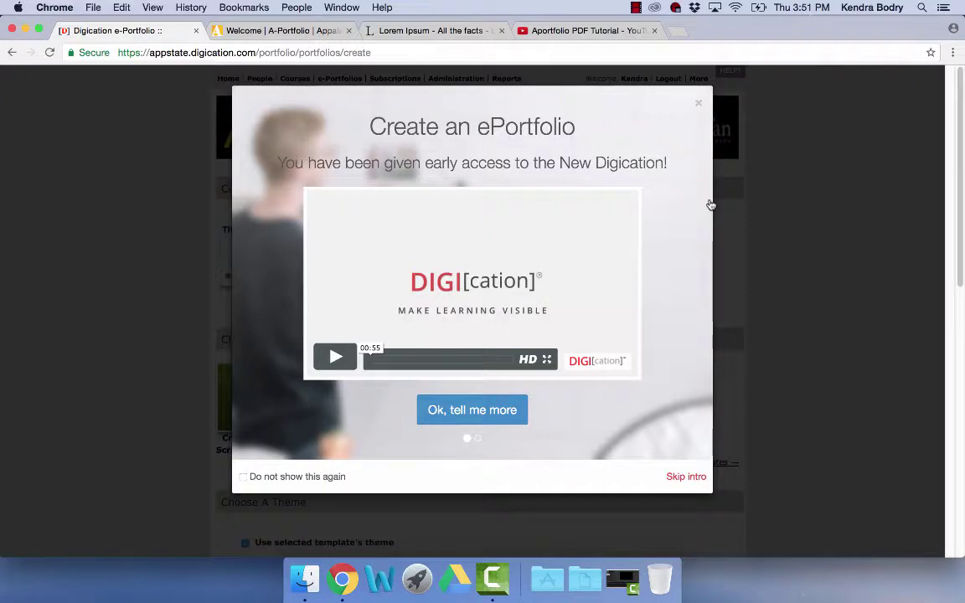
click(683, 476)
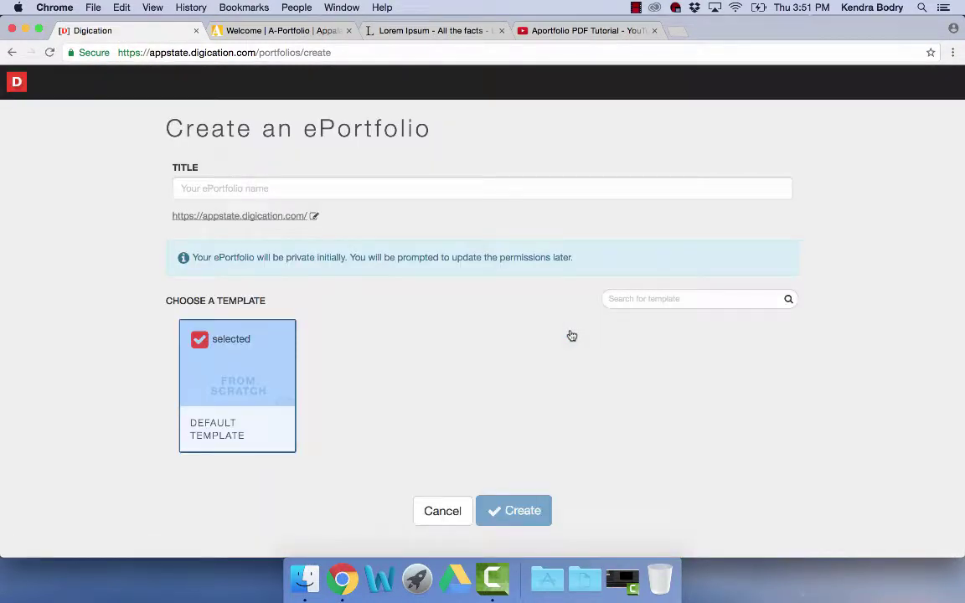
click(409, 185)
text(Spring 2017 Sample)
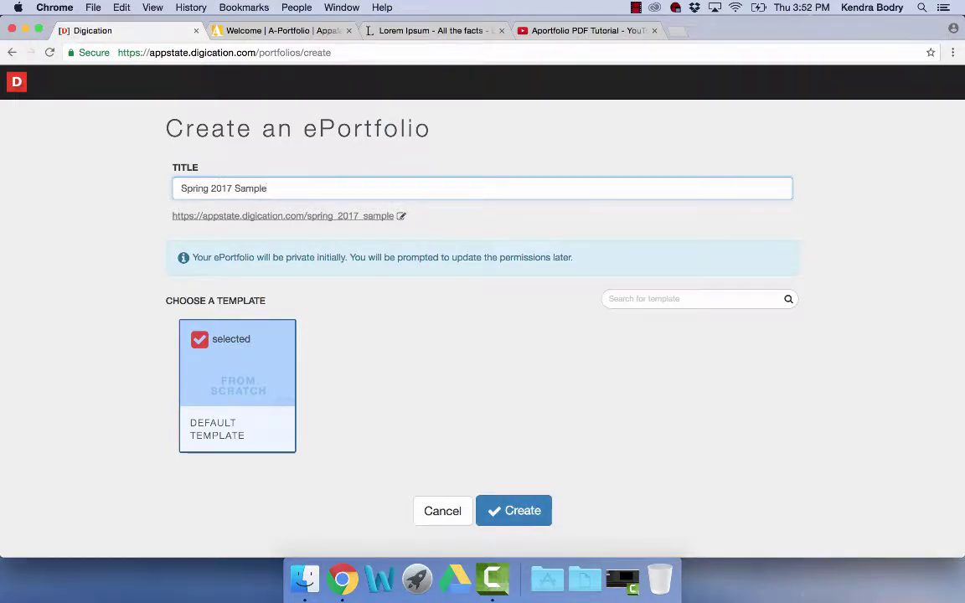
click(508, 510)
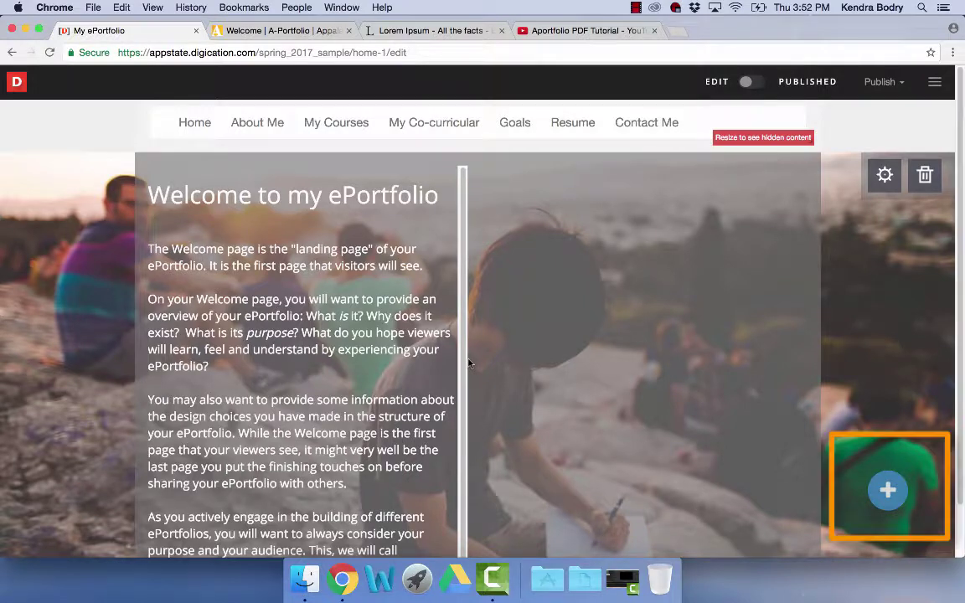
Add a rich text module to the Home page and paste the copied Lorem ipsum text into it
click(890, 501)
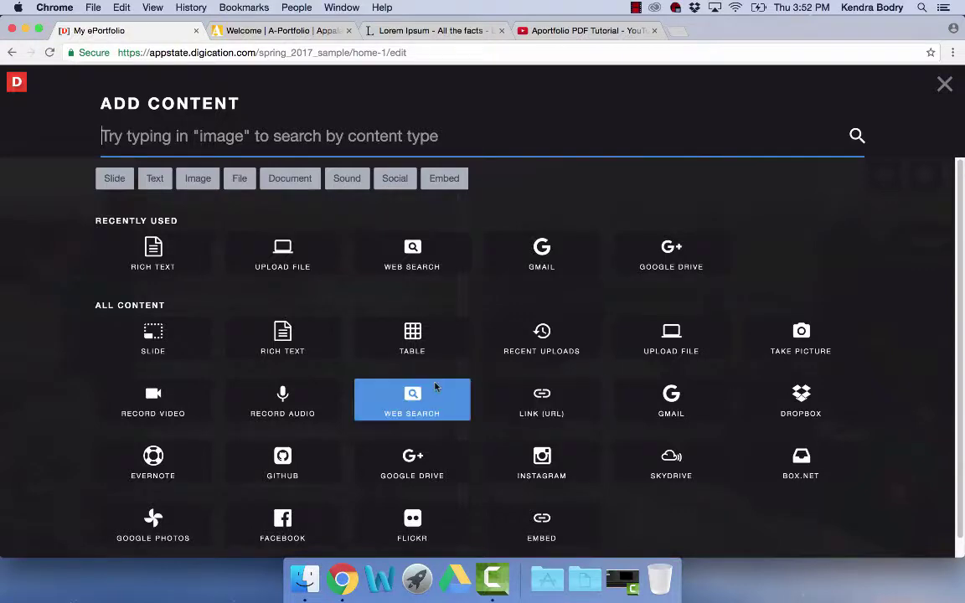
click(328, 338)
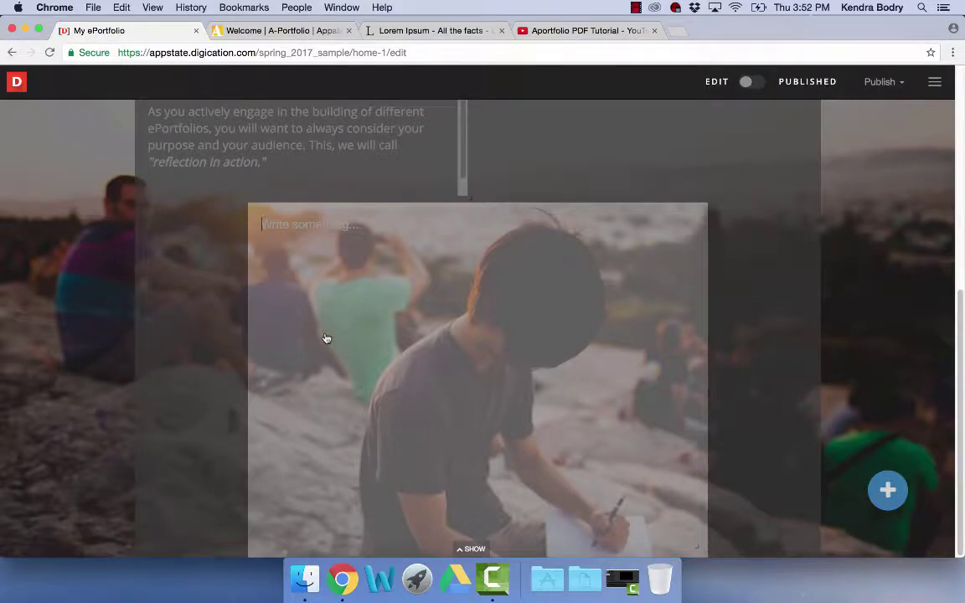
key(super+v)
scroll(444, 474, up, 5)
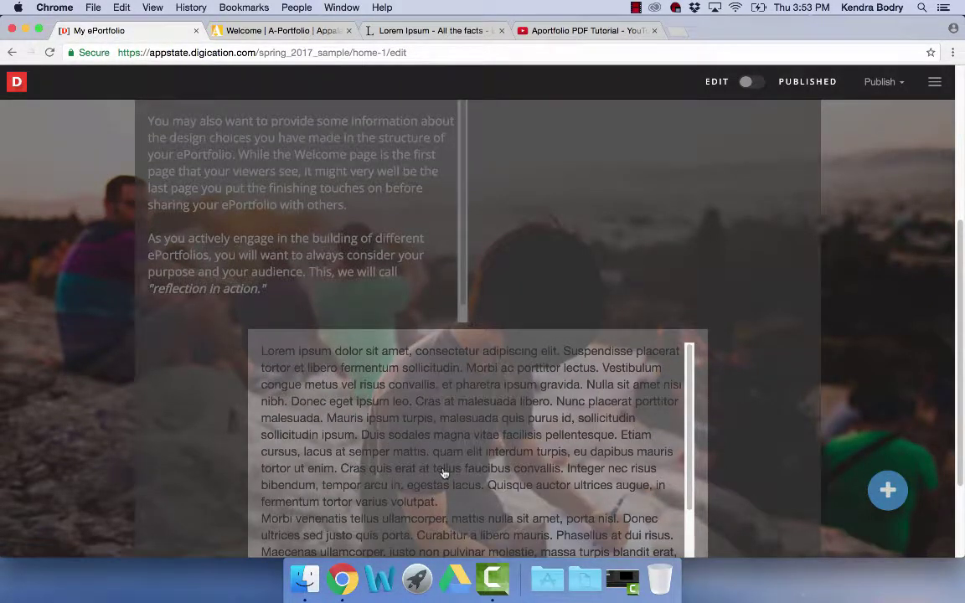
click(670, 303)
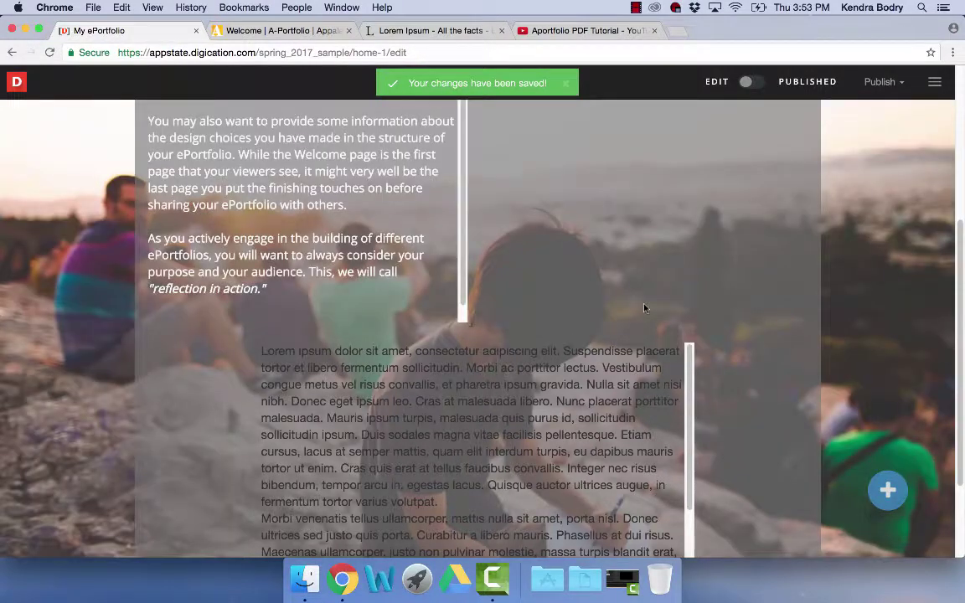
Edit the new text module to put "Lorem ipsum" on its own line and format it as a heading
mouse_move(506, 456)
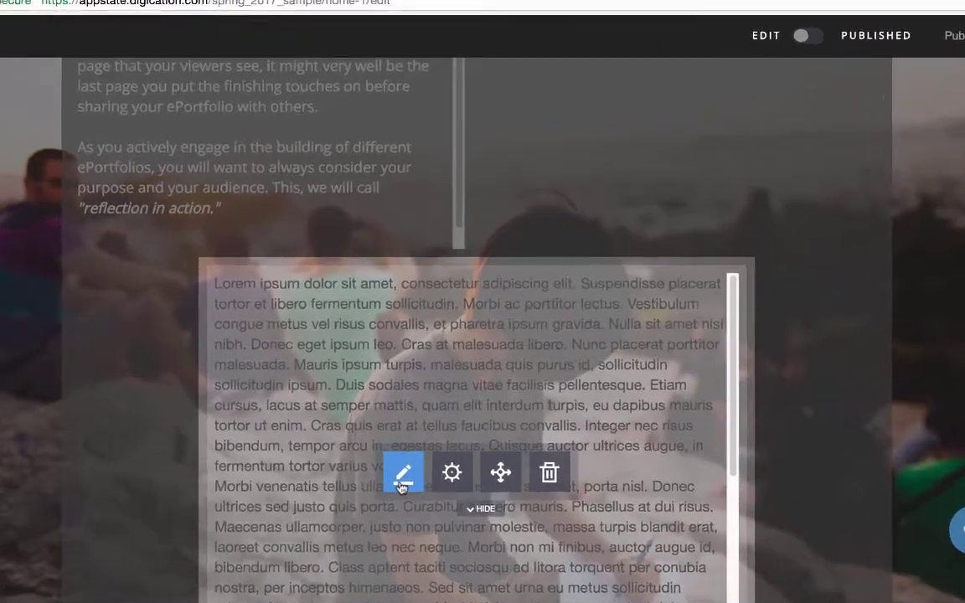
click(416, 506)
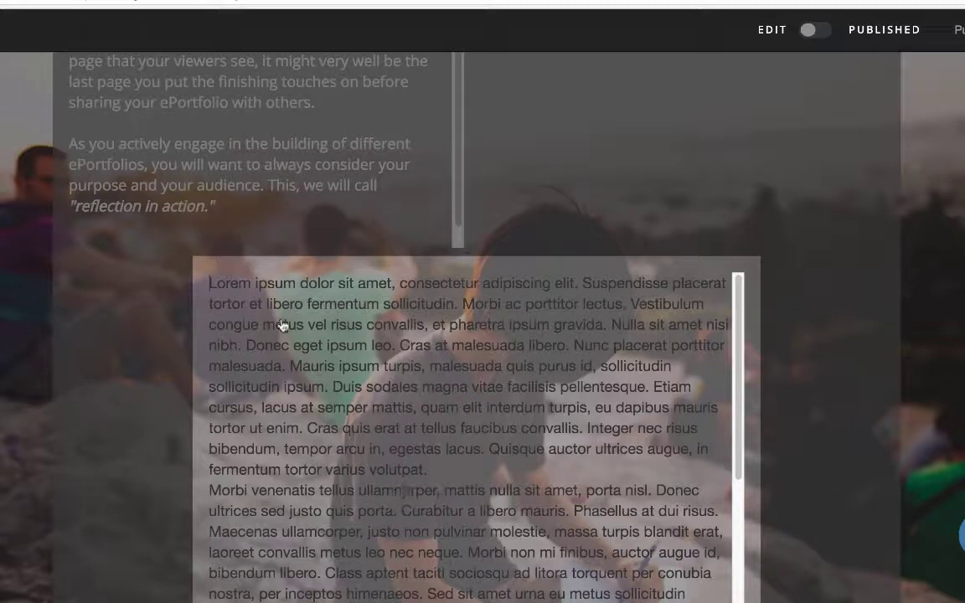
click(296, 283)
key(Return)
drag(297, 284, 210, 291)
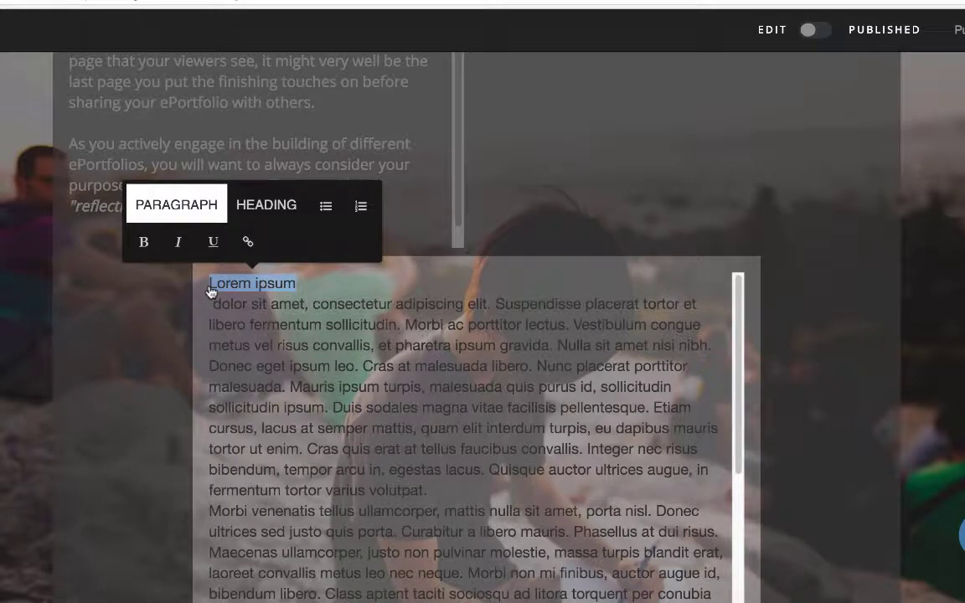
click(255, 209)
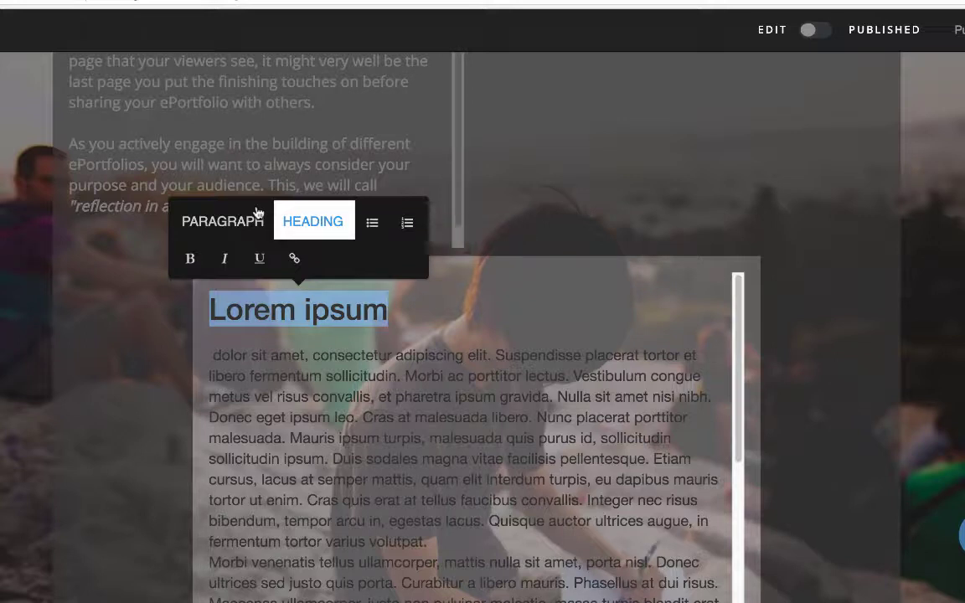
Link the words "dolor sit amet" in the first paragraph to aportfolio.appstate.edu
drag(209, 355, 308, 358)
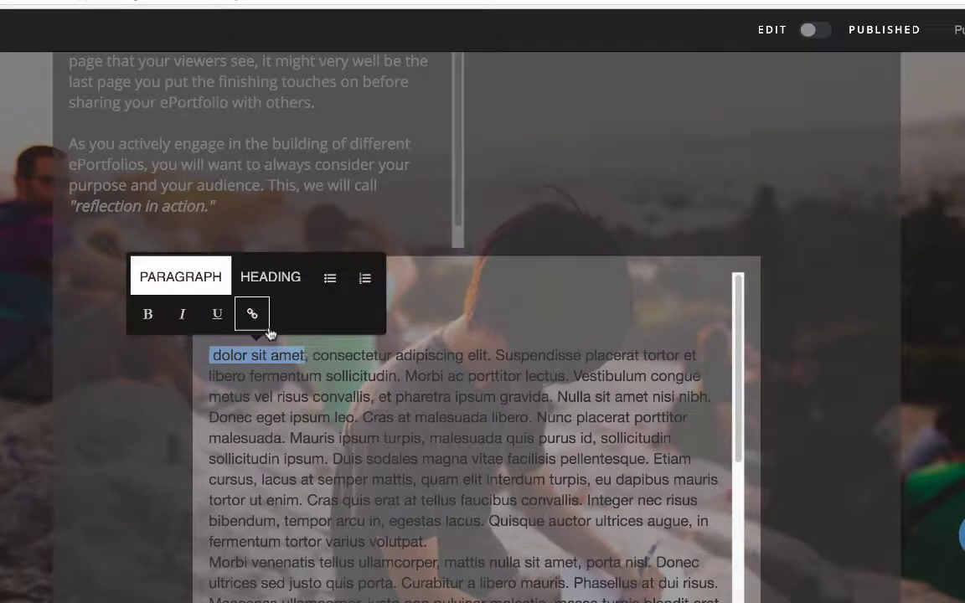
click(252, 314)
text(aportfolio)
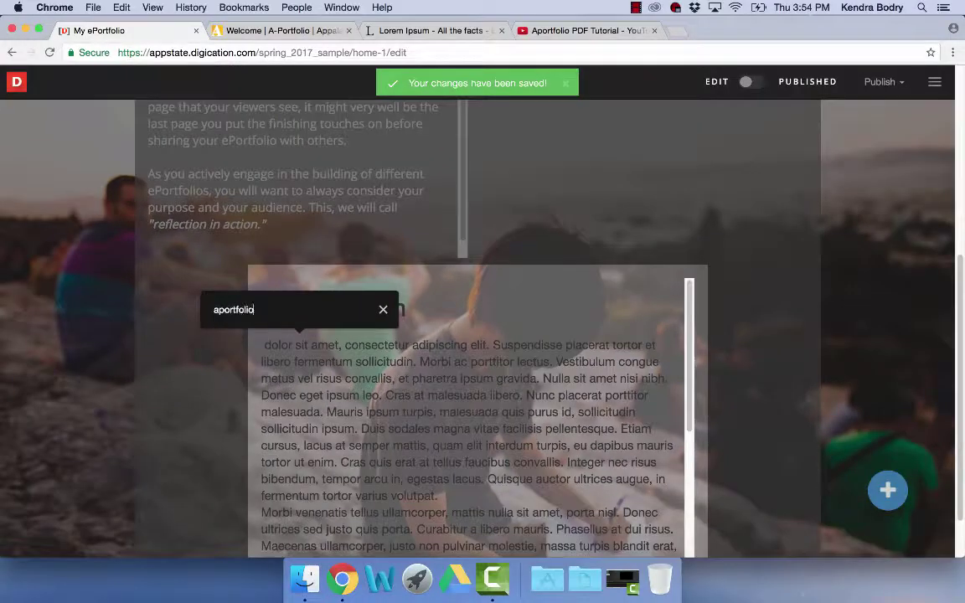
text(.appstate.edu)
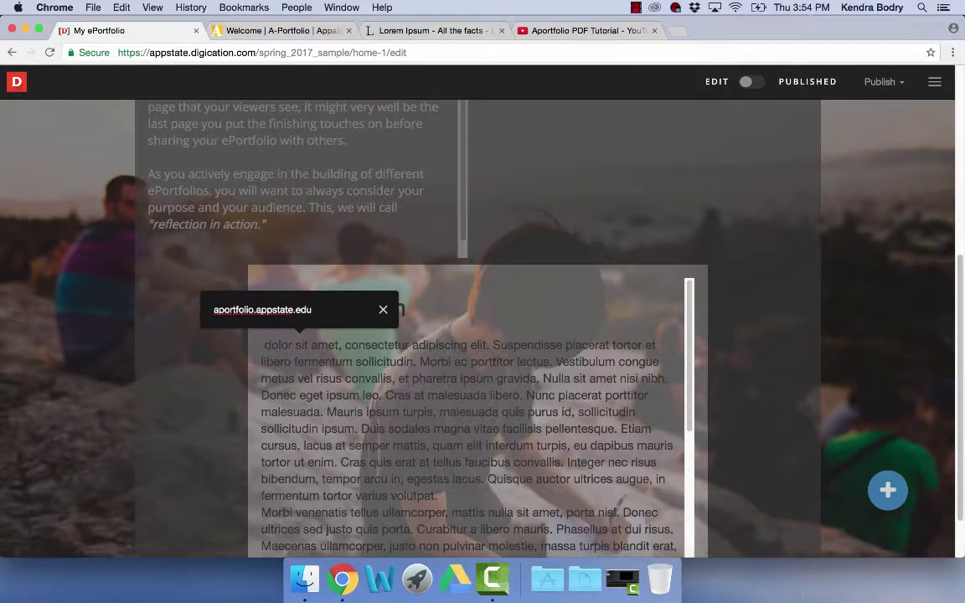
key(Return)
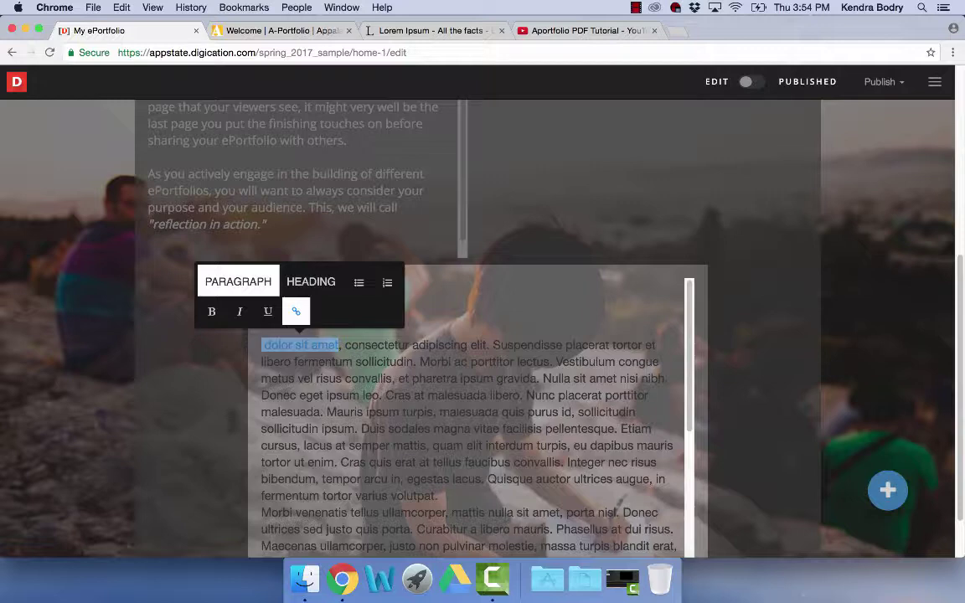
key(Escape)
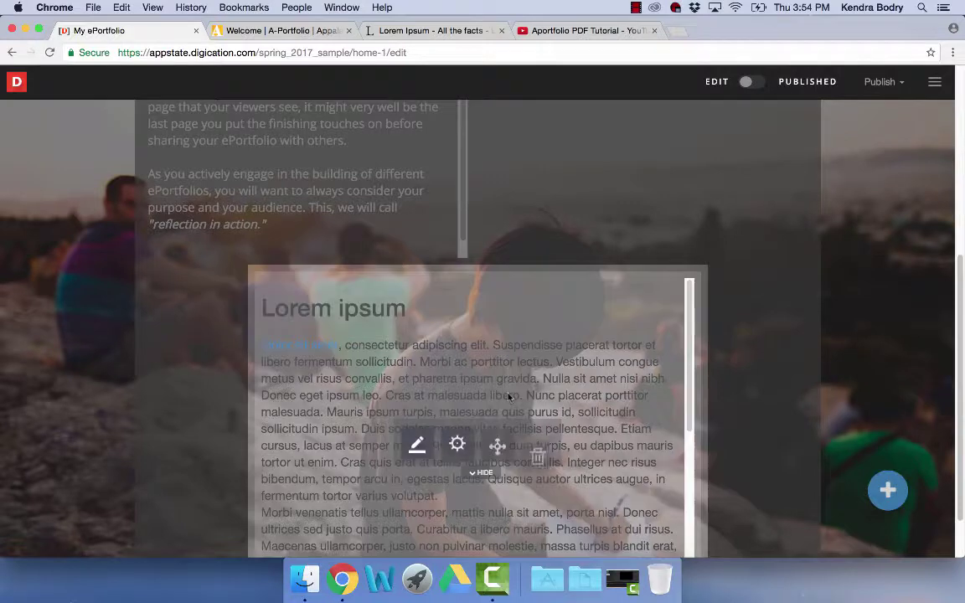
Customize the Lorem ipsum module's text style to Raleway, 18 px, white and centered
click(457, 455)
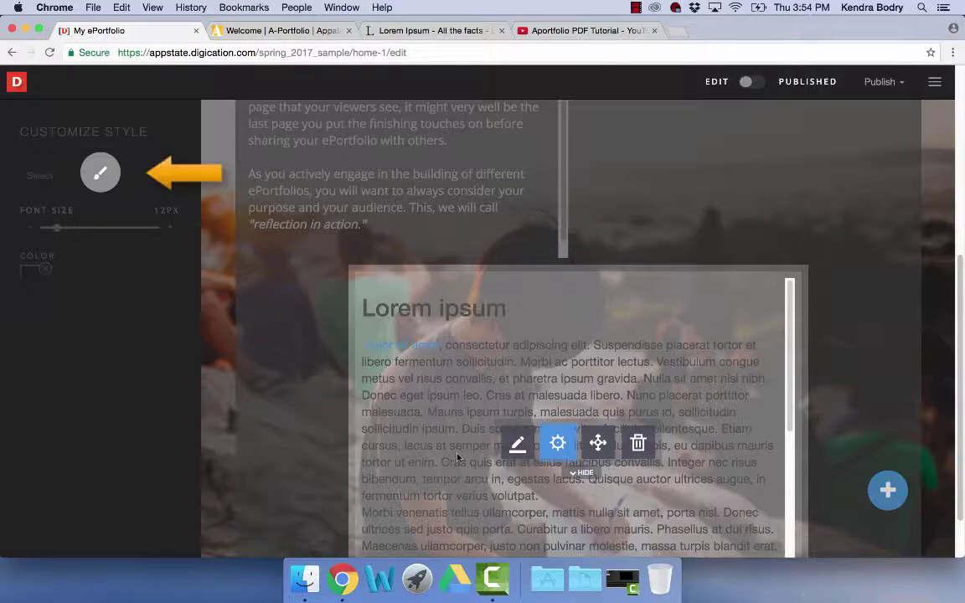
click(100, 172)
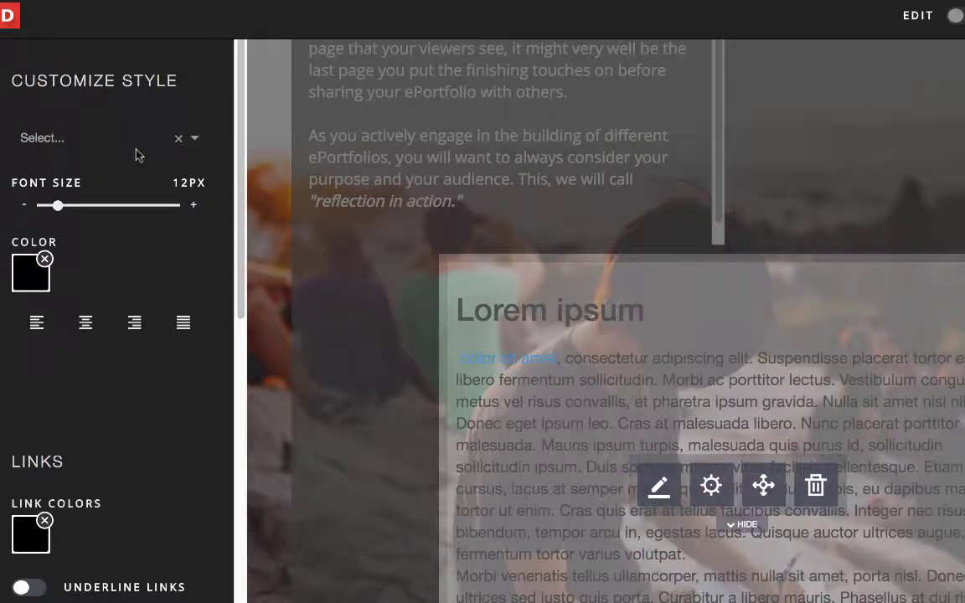
click(189, 142)
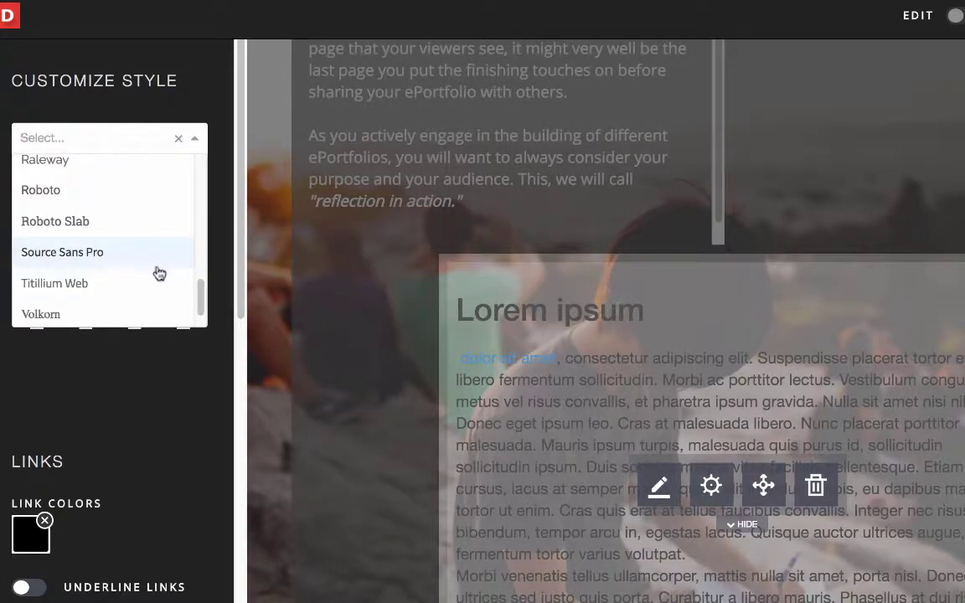
click(83, 170)
click(66, 205)
click(35, 275)
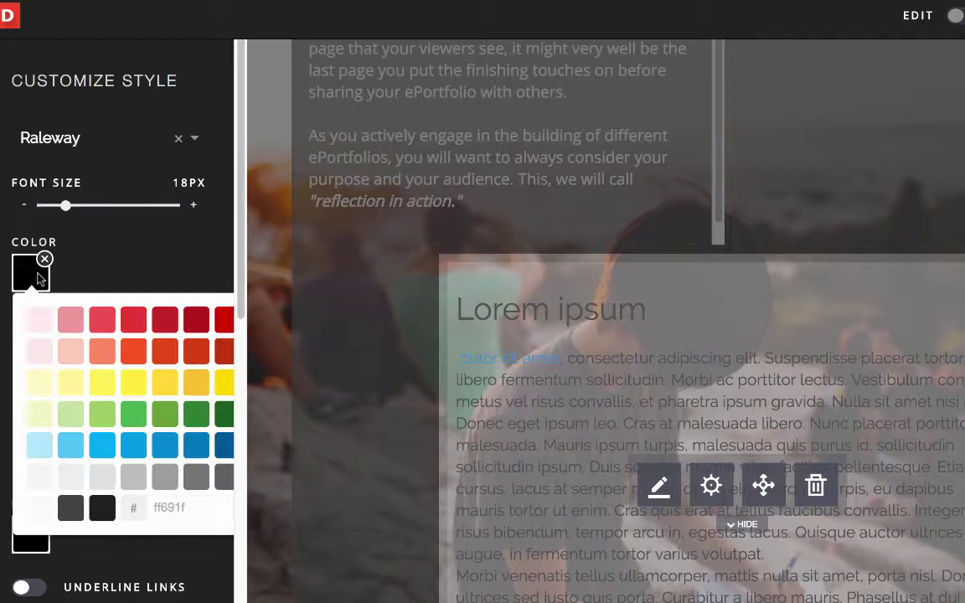
click(42, 508)
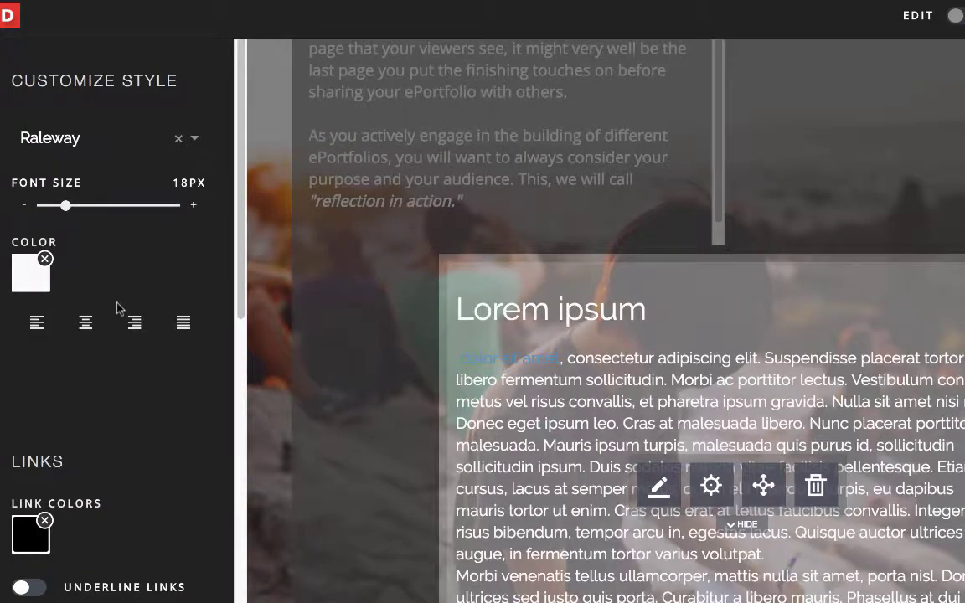
click(86, 327)
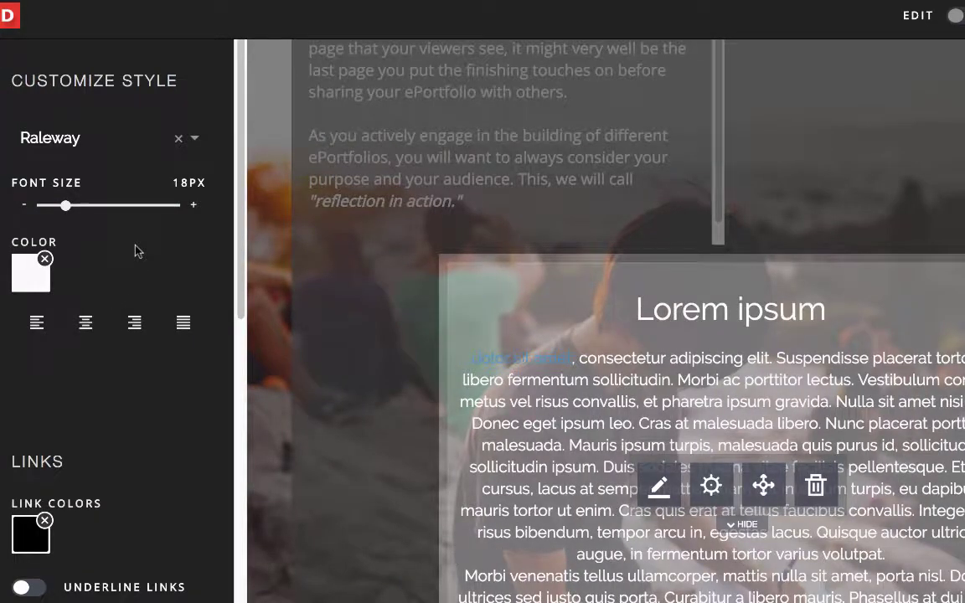
Set the Lorem ipsum module's link color to light pink
scroll(138, 441, down, 5)
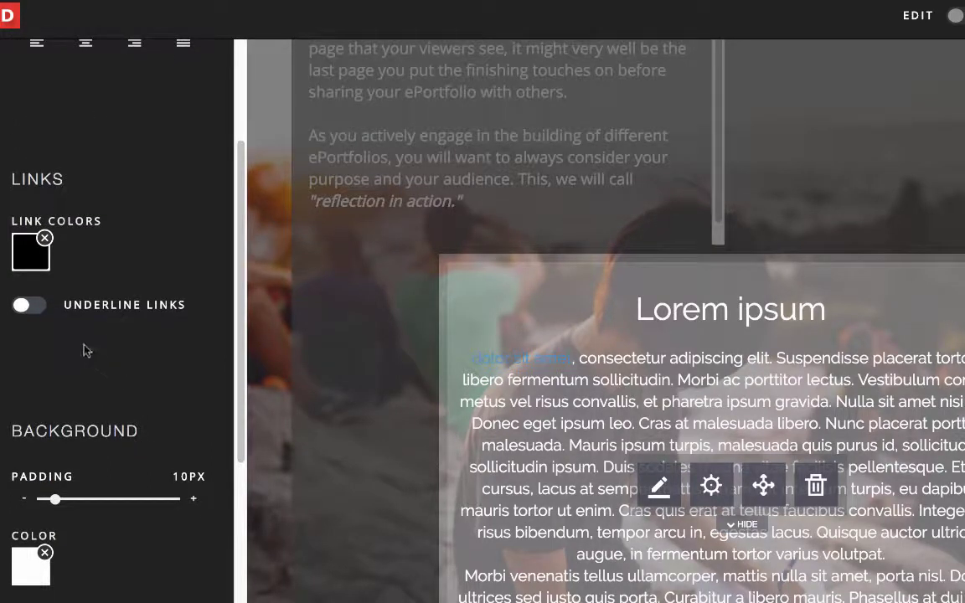
click(38, 245)
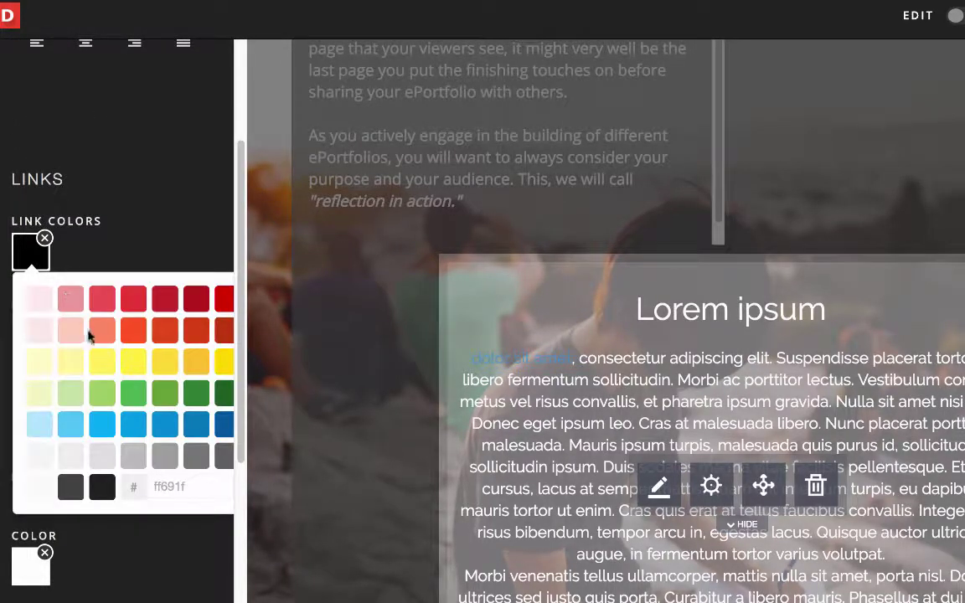
click(77, 305)
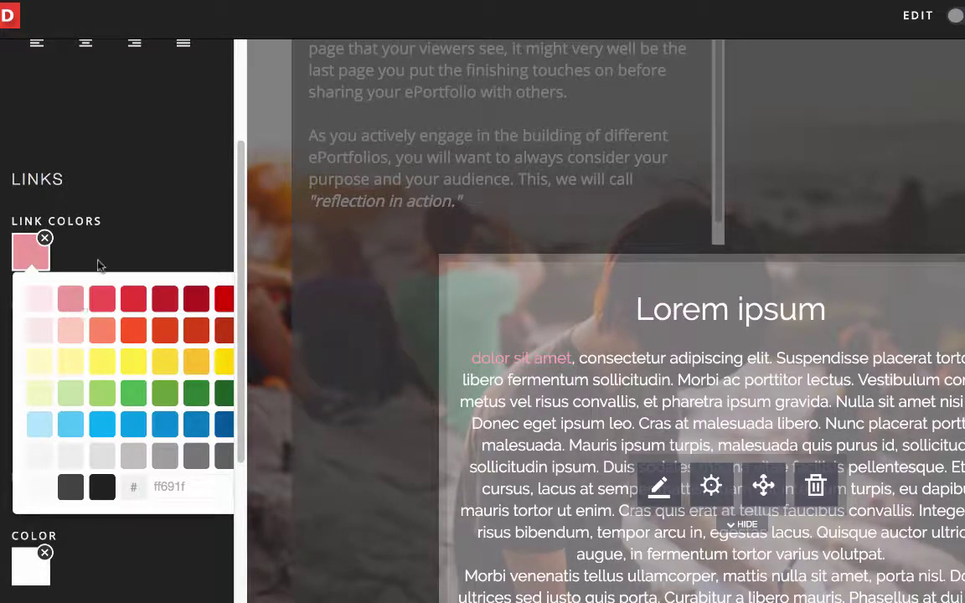
click(127, 235)
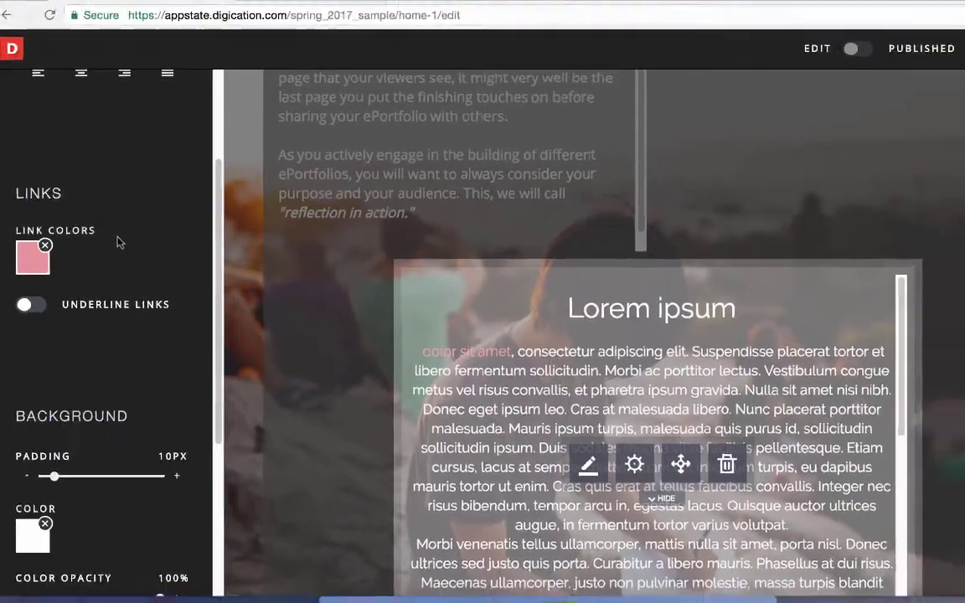
Set the module's background padding to 1 px and its color to grey, hex 858a8a, at 53% opacity
scroll(109, 268, down, 5)
drag(56, 196, 45, 225)
click(42, 269)
text(858)
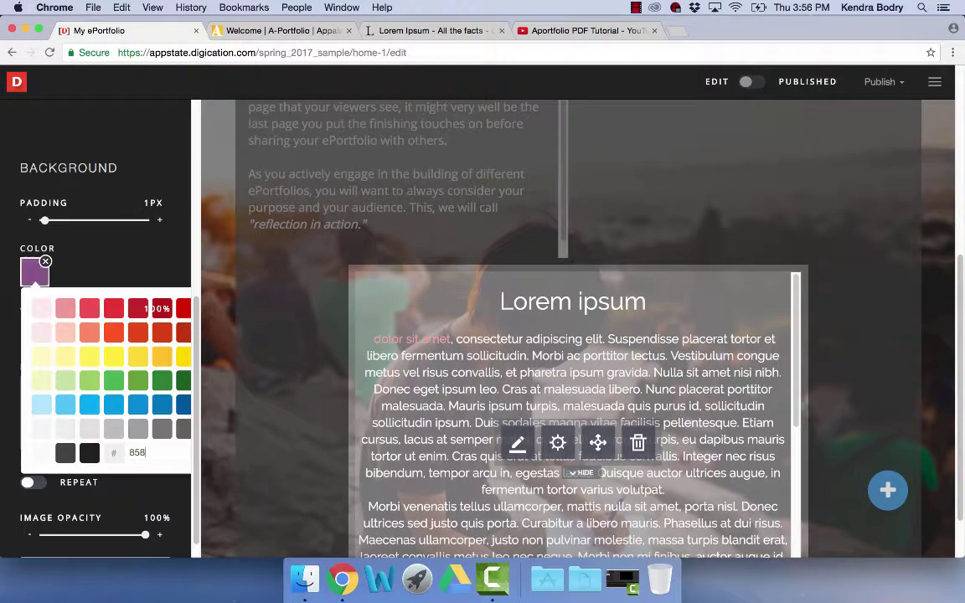
text(a8a)
key(Return)
drag(145, 326, 98, 325)
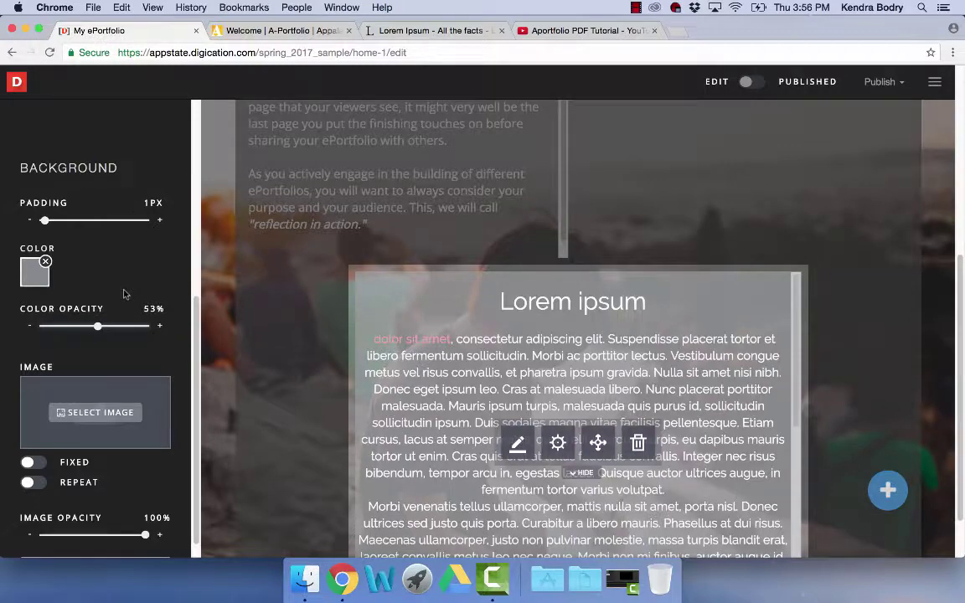
Upload Background.jpg as the Lorem ipsum module's background image and remove the image again
scroll(123, 294, down, 3)
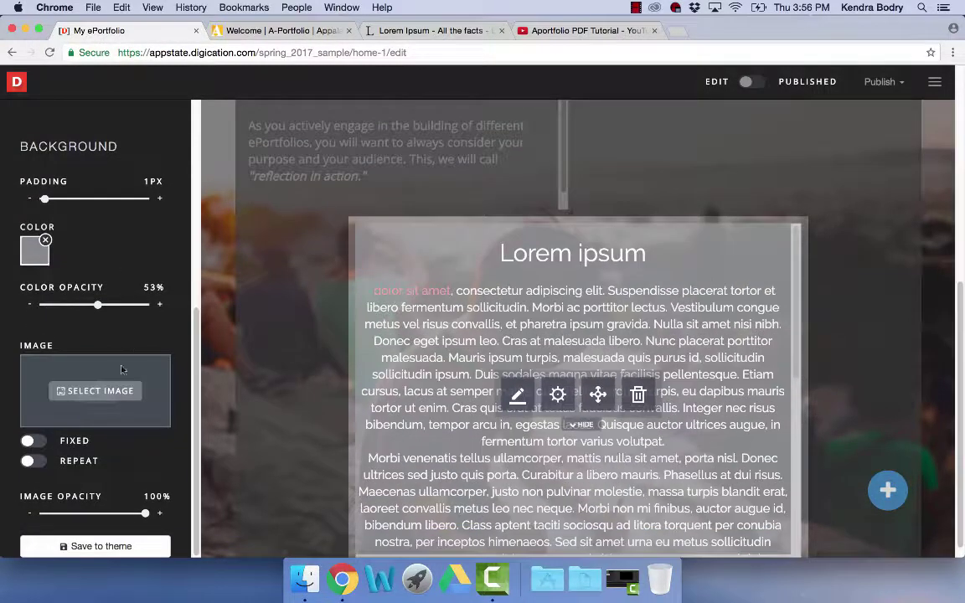
click(123, 391)
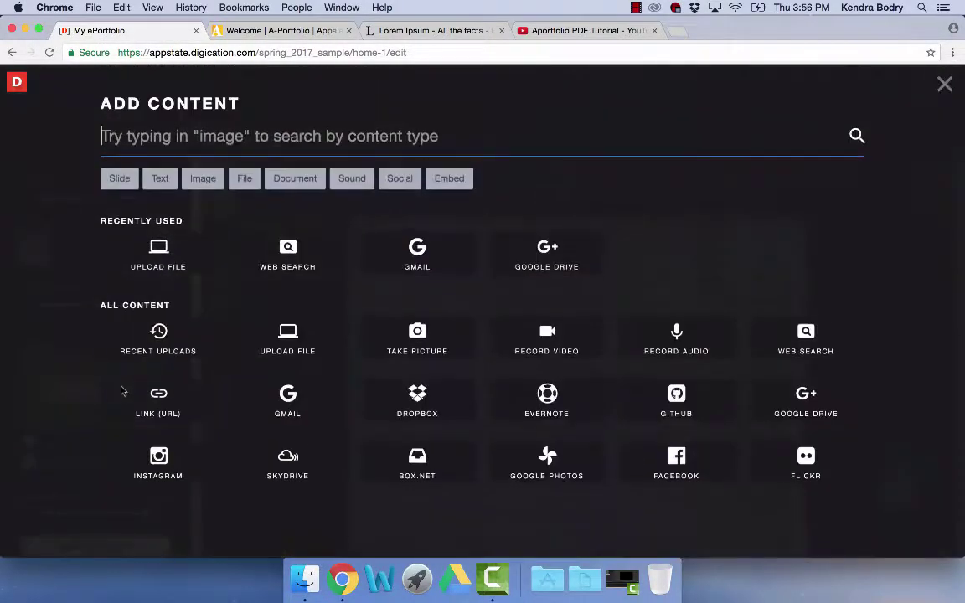
click(164, 254)
click(219, 188)
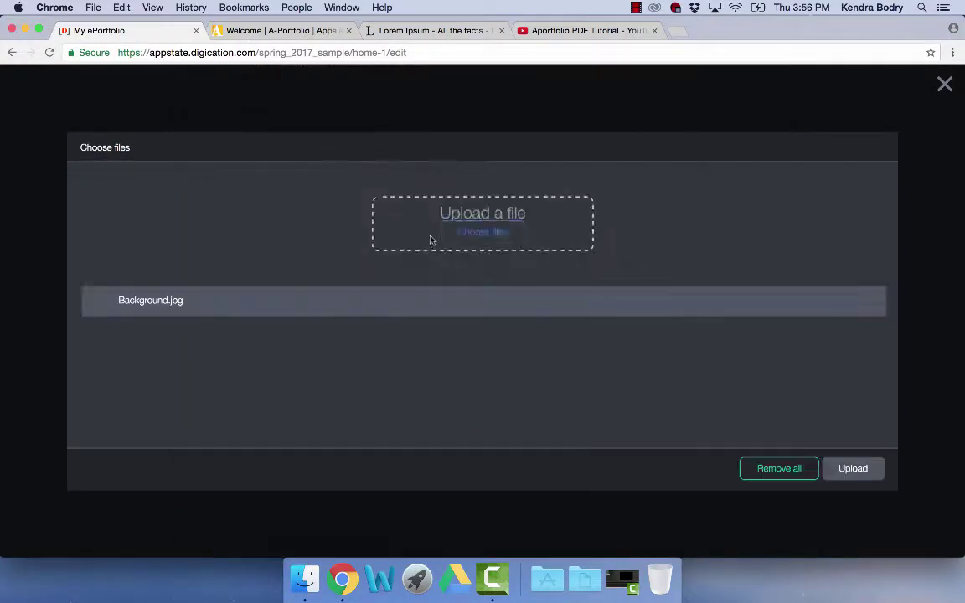
click(852, 468)
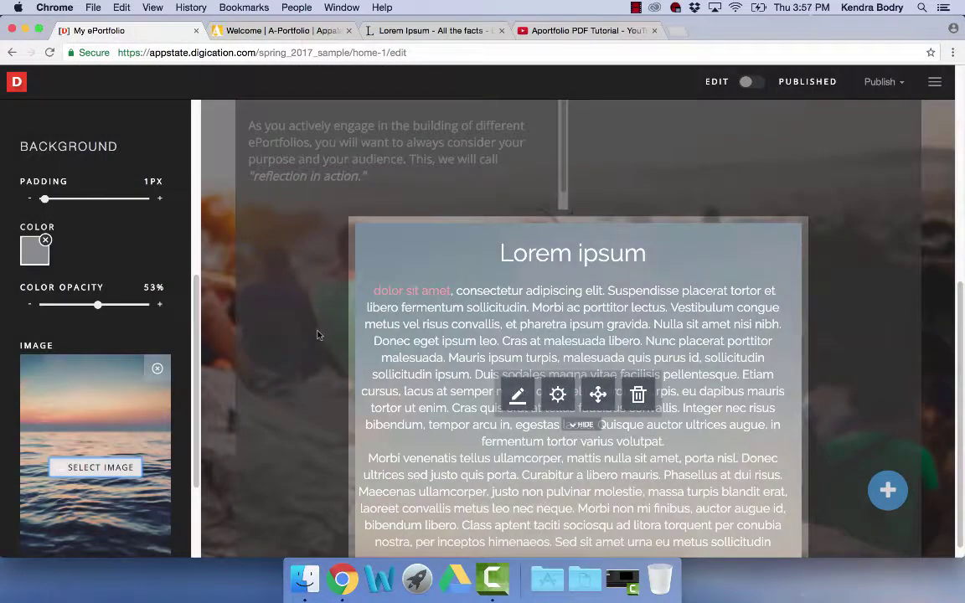
click(155, 369)
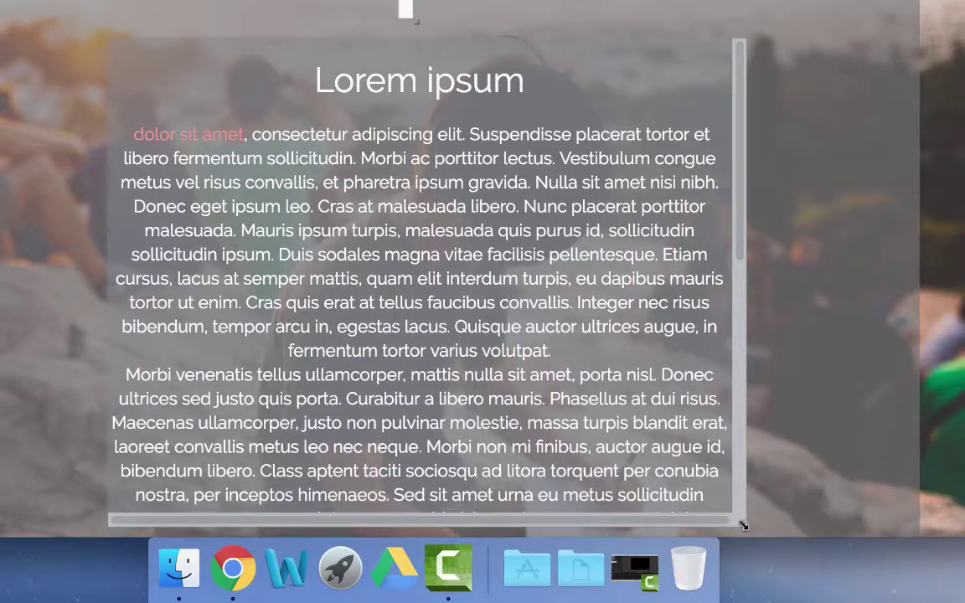
Narrow the Lorem ipsum text module to roughly 60% of its width
drag(742, 521, 502, 502)
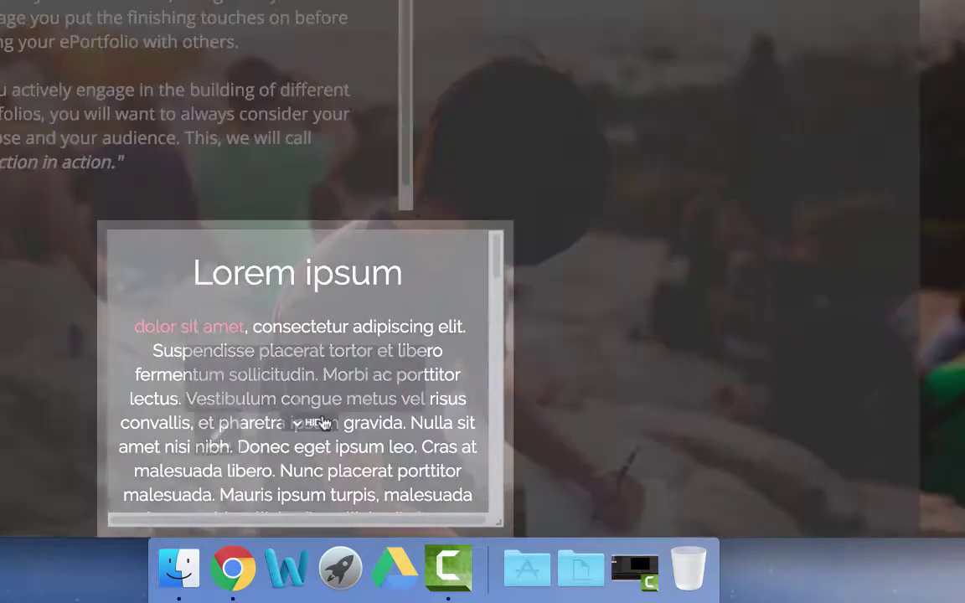
Move the Lorem ipsum text module to the right-hand side of the slide
mouse_move(331, 381)
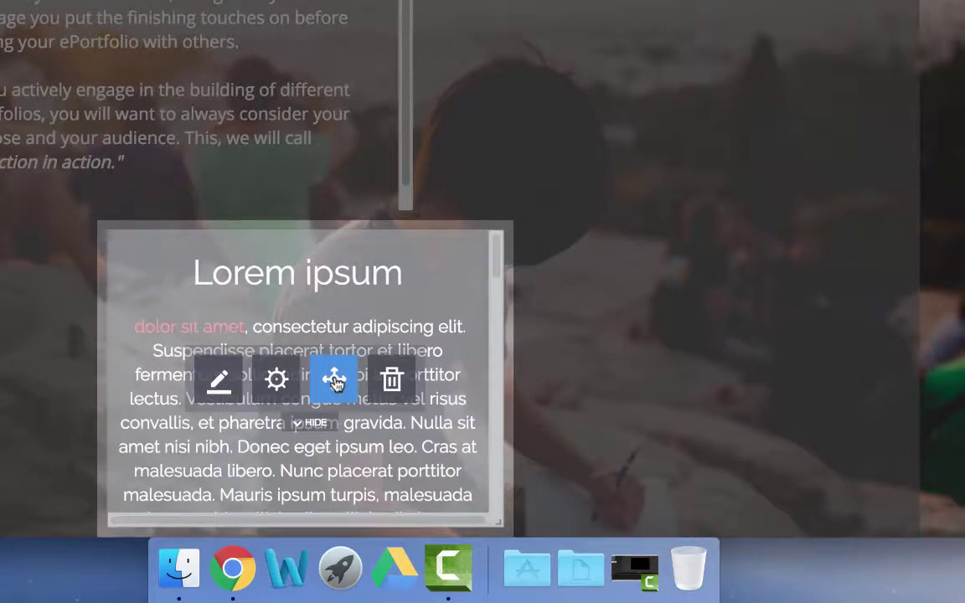
drag(334, 382, 740, 382)
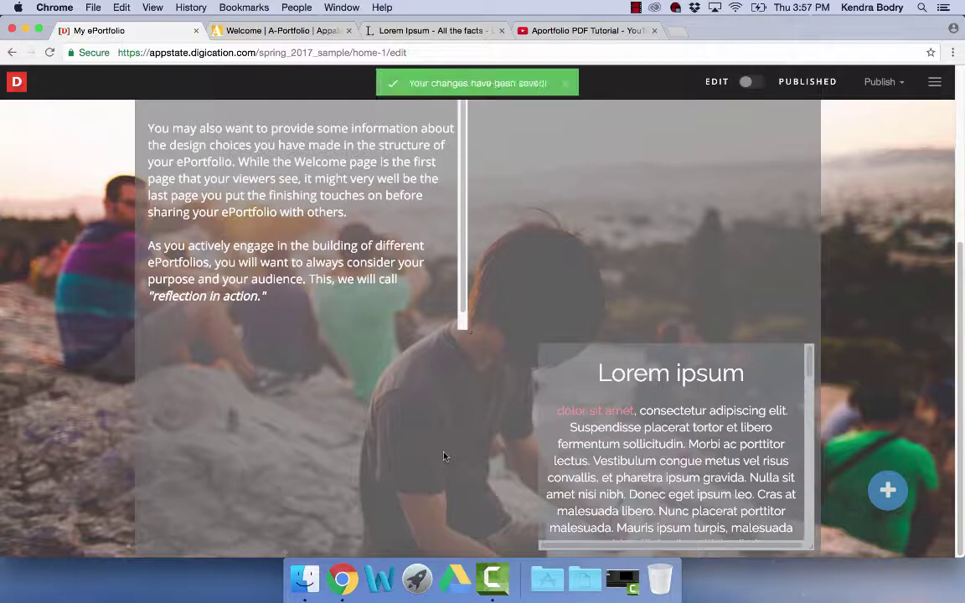
Add Welcome Photo.jpg from the desktop folder Spring 2017 Sample Files to the Home page
click(887, 490)
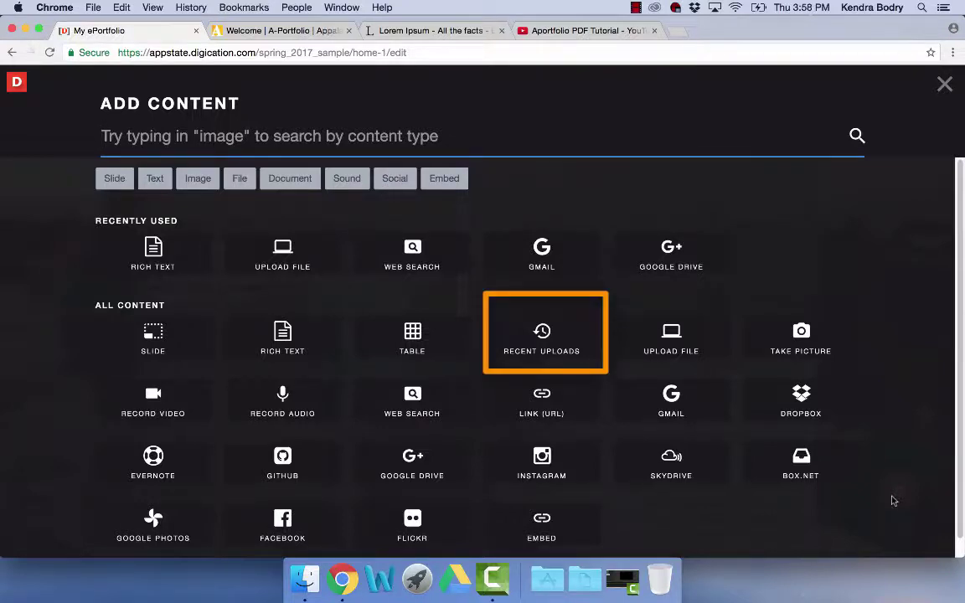
drag(701, 25, 701, 58)
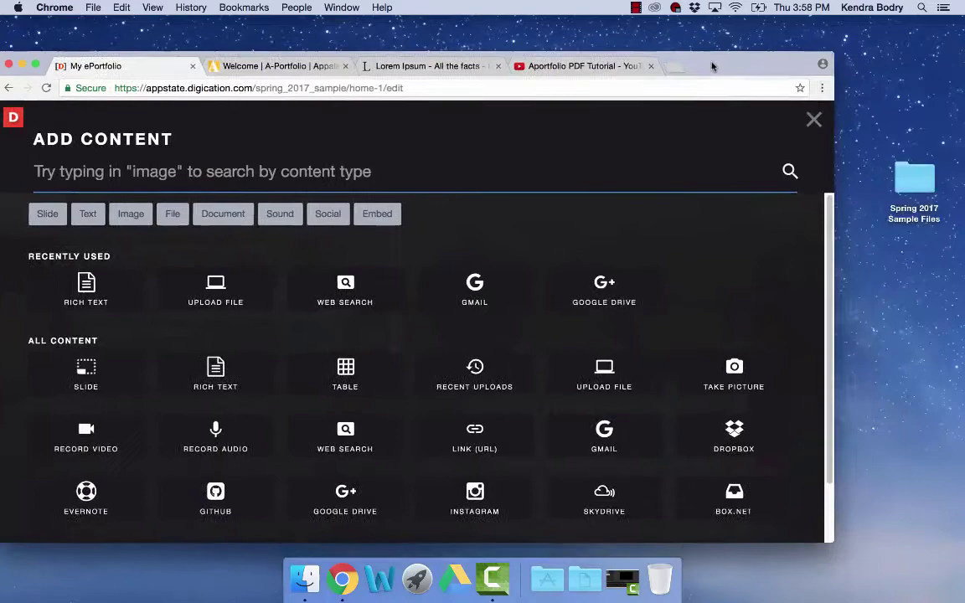
click(813, 119)
double_click(913, 180)
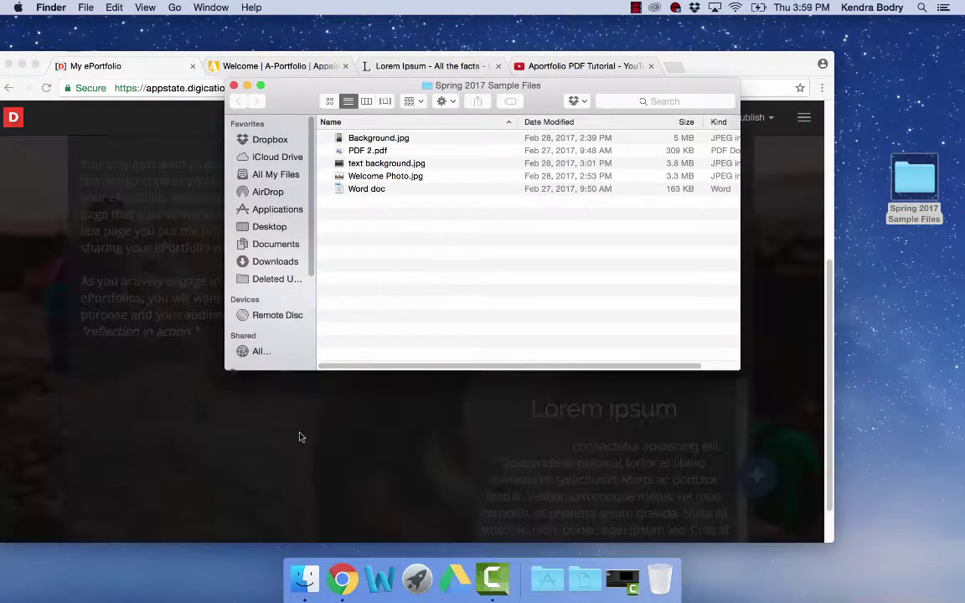
drag(301, 436, 298, 437)
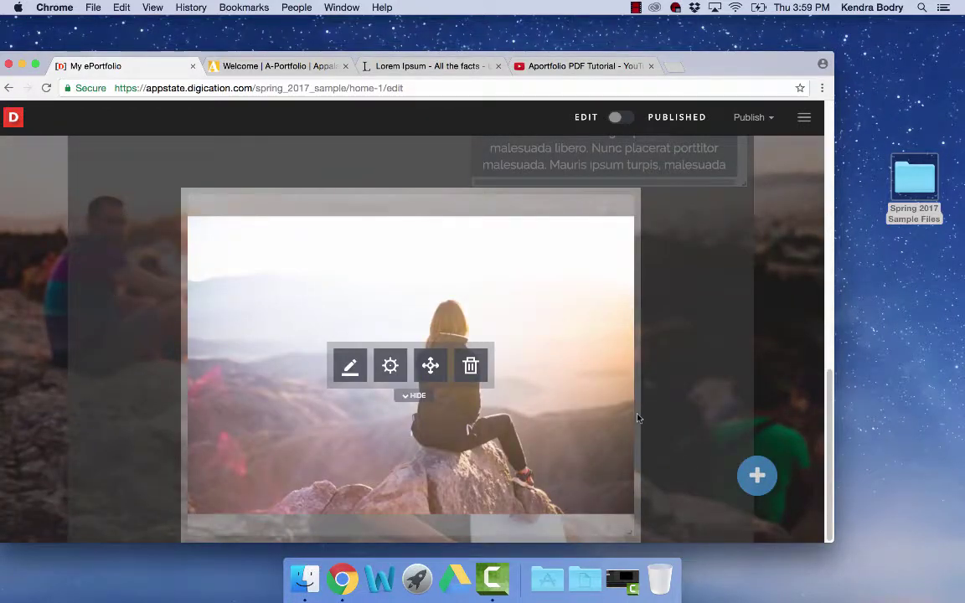
Set the welcome photo to display as full image with an image opacity of 100%
click(390, 367)
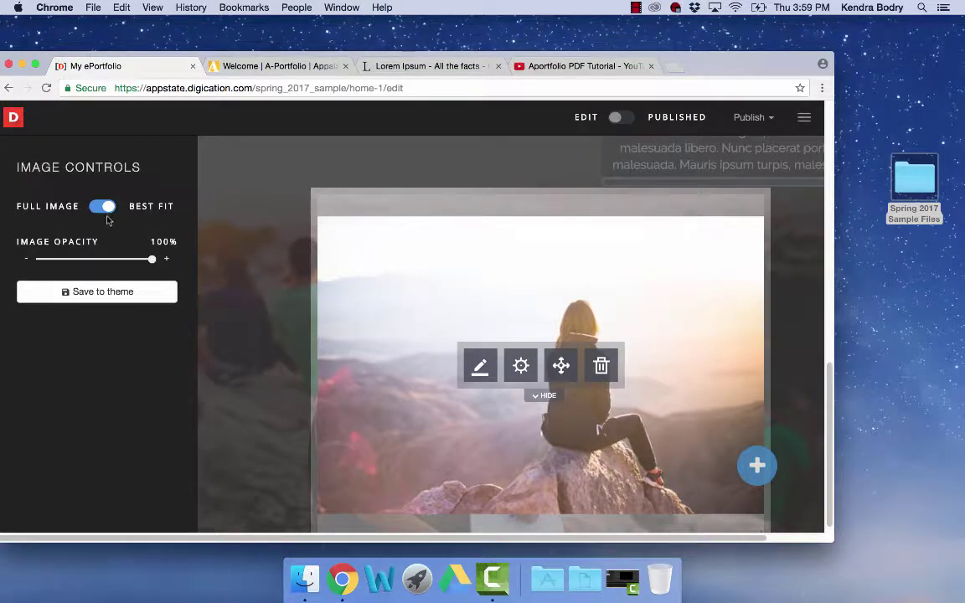
click(75, 210)
drag(84, 260, 166, 260)
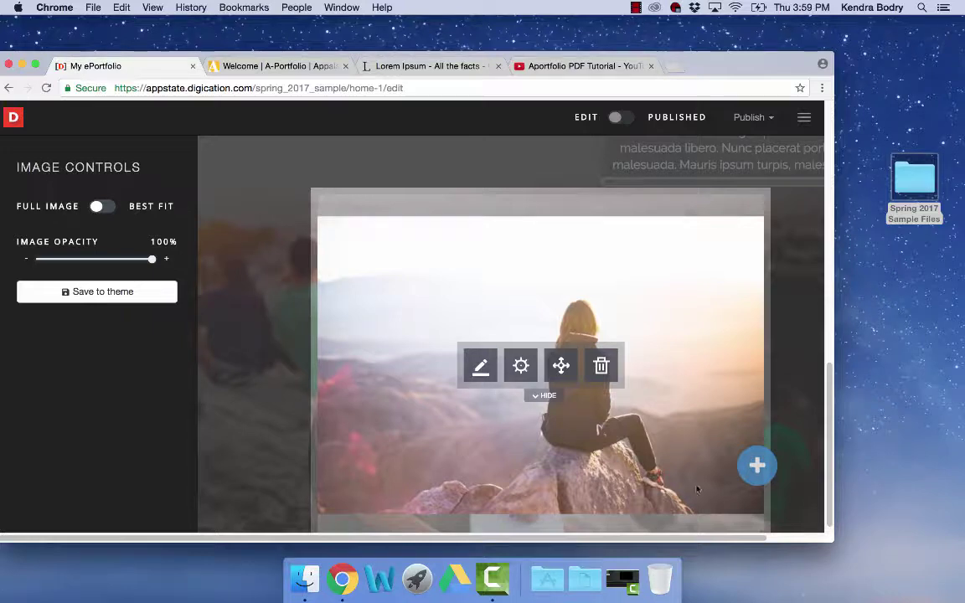
Shrink the welcome photo to roughly 60% of its width and place it to the left of the Lorem ipsum module
drag(762, 529, 456, 529)
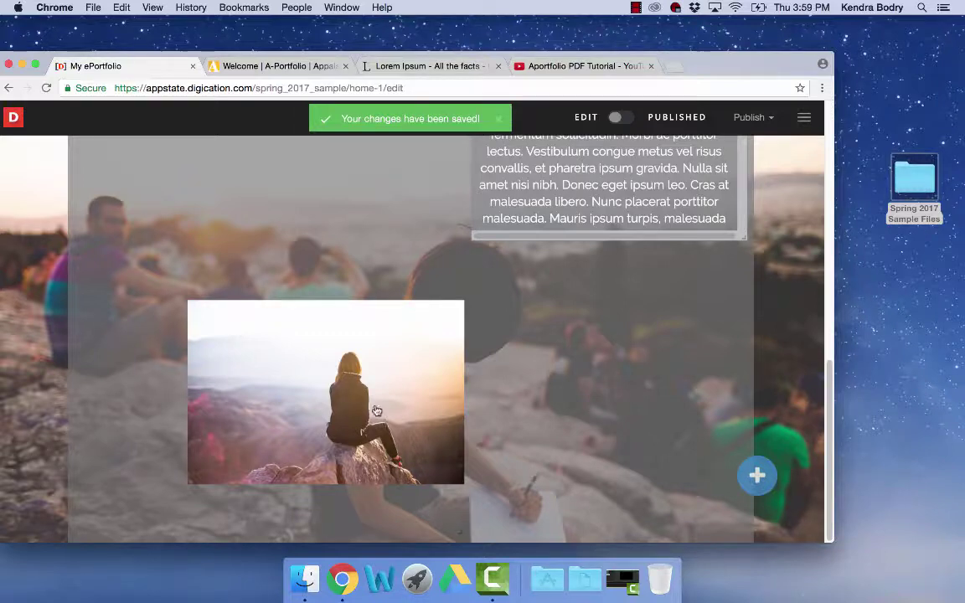
mouse_move(373, 407)
drag(345, 408, 354, 388)
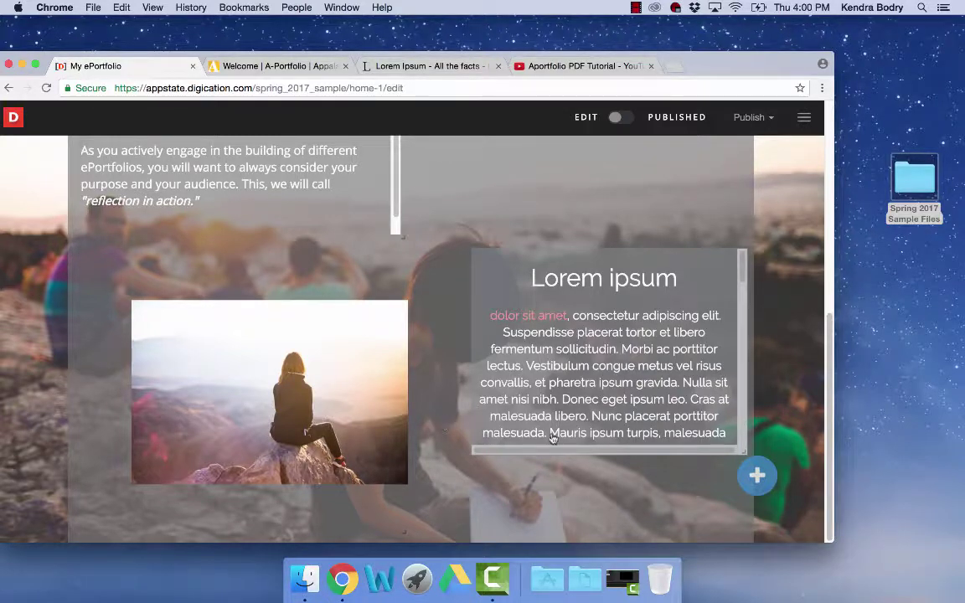
Upload the file Word doc from Spring 2017 Sample Files to the page as a new module
click(757, 475)
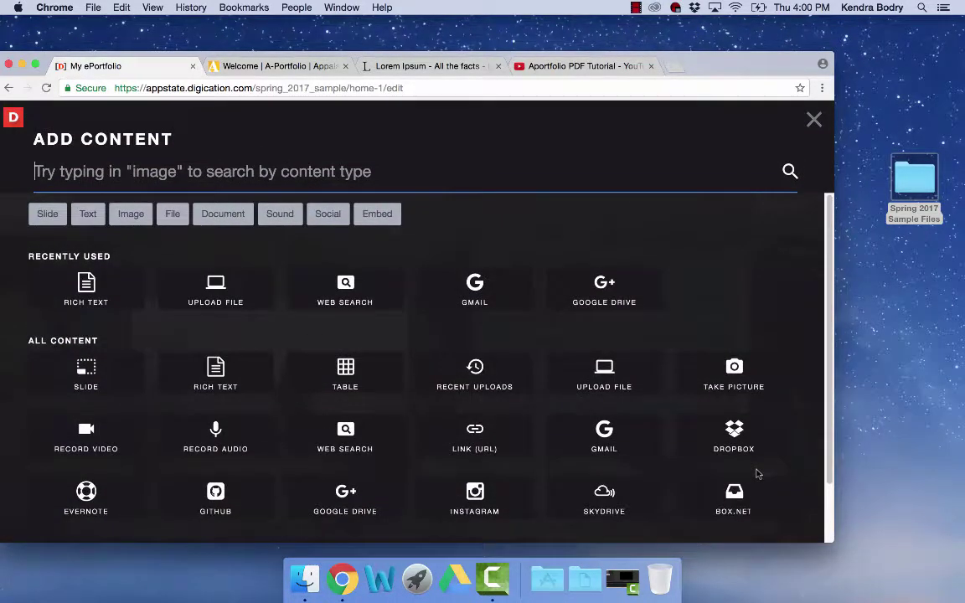
click(243, 287)
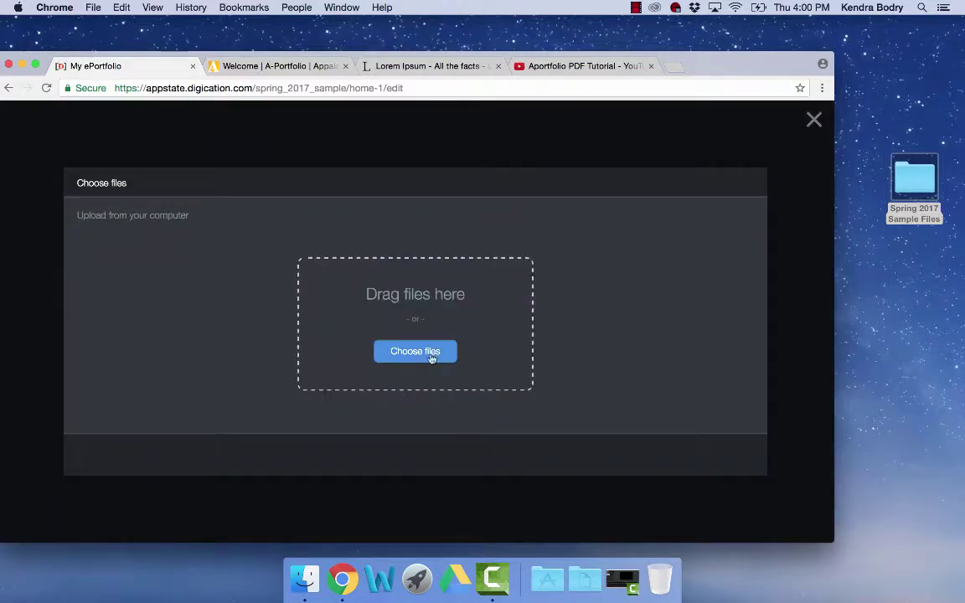
click(429, 355)
click(645, 126)
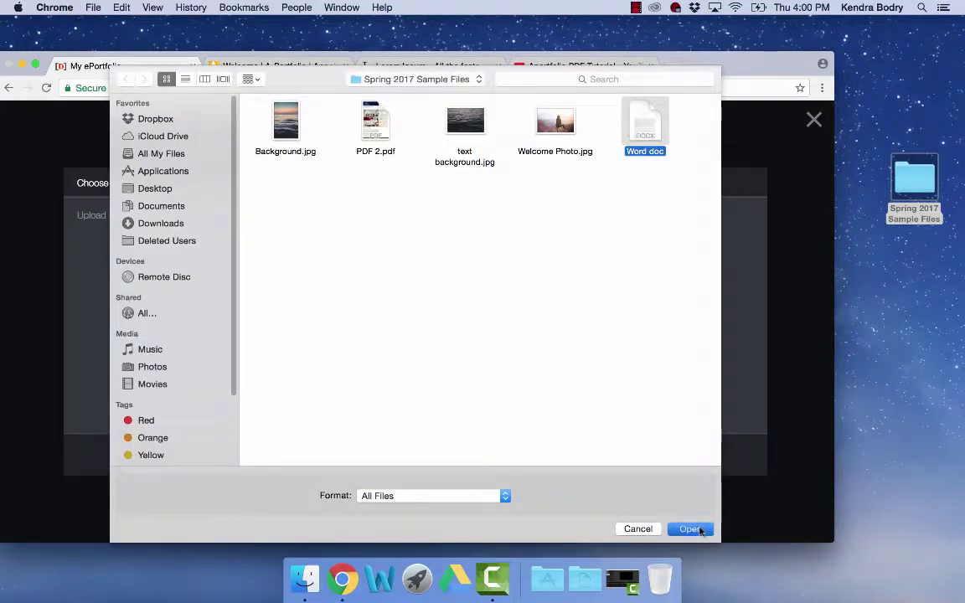
key(Return)
click(723, 455)
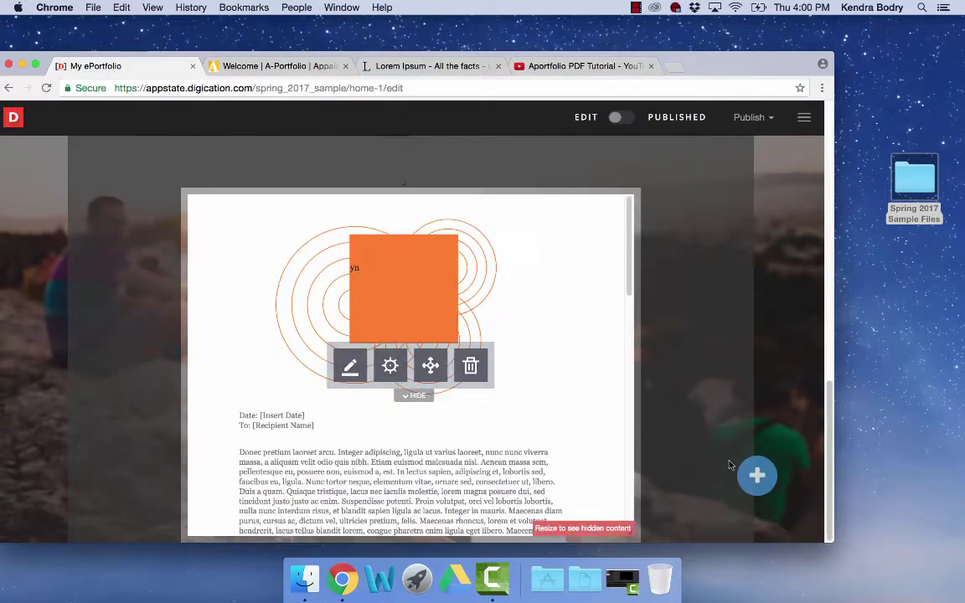
Add PDF 2.pdf from the desktop folder Spring 2017 Sample Files to the page
click(914, 180)
double_click(913, 180)
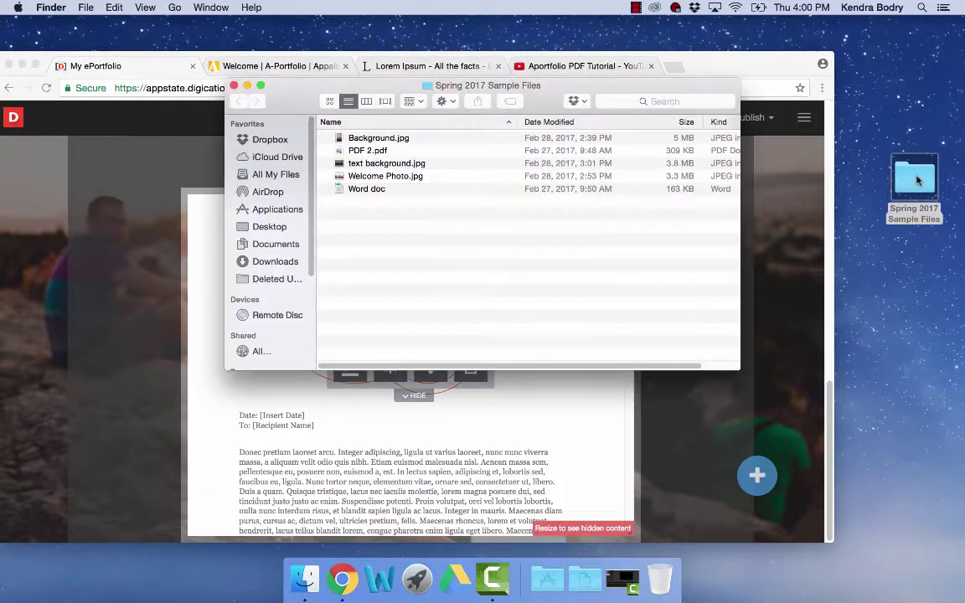
drag(366, 150, 707, 453)
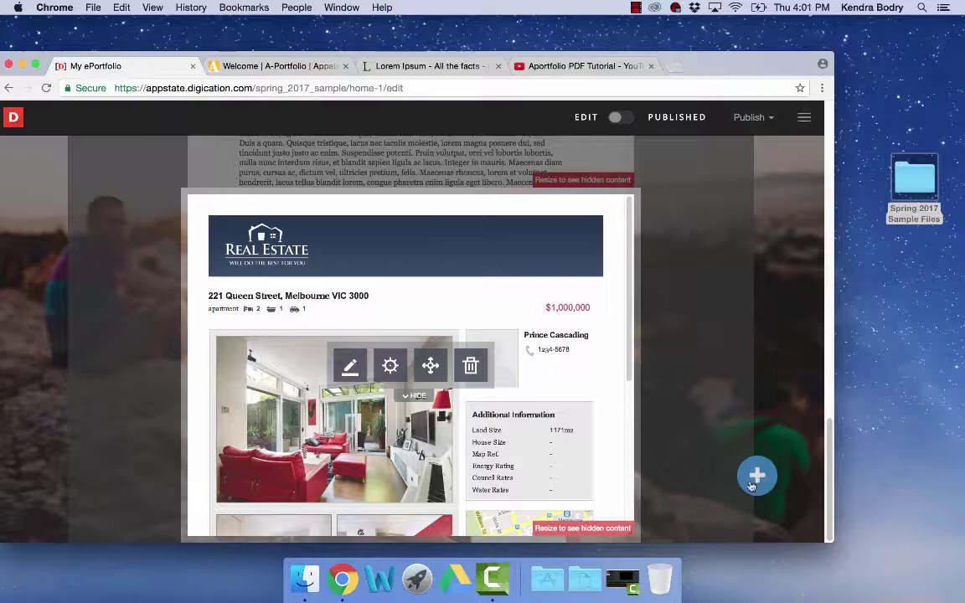
Embed the Aportfolio PDF Tutorial video on the page using its link copied from the open YouTube page
click(759, 479)
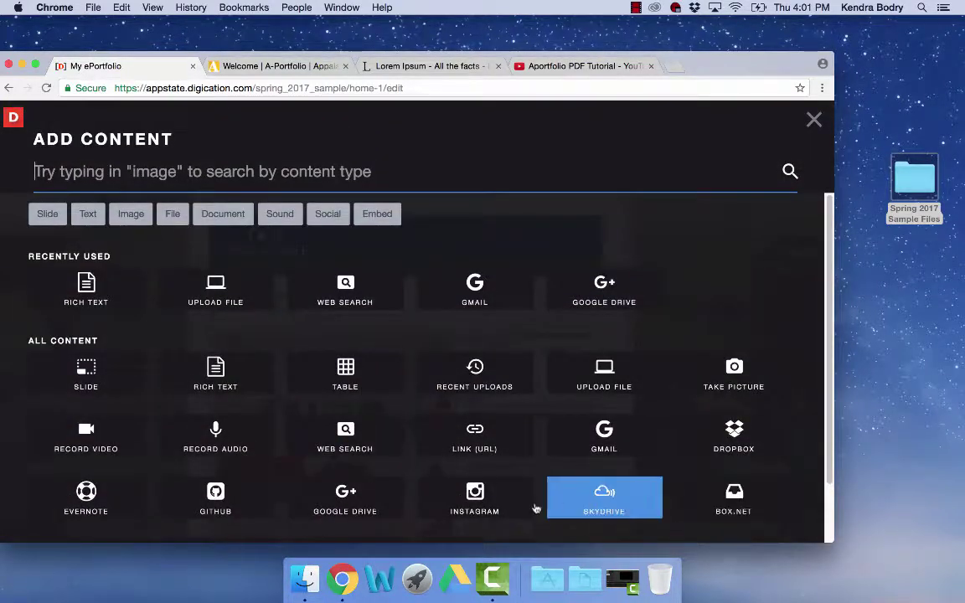
scroll(467, 500, down, 3)
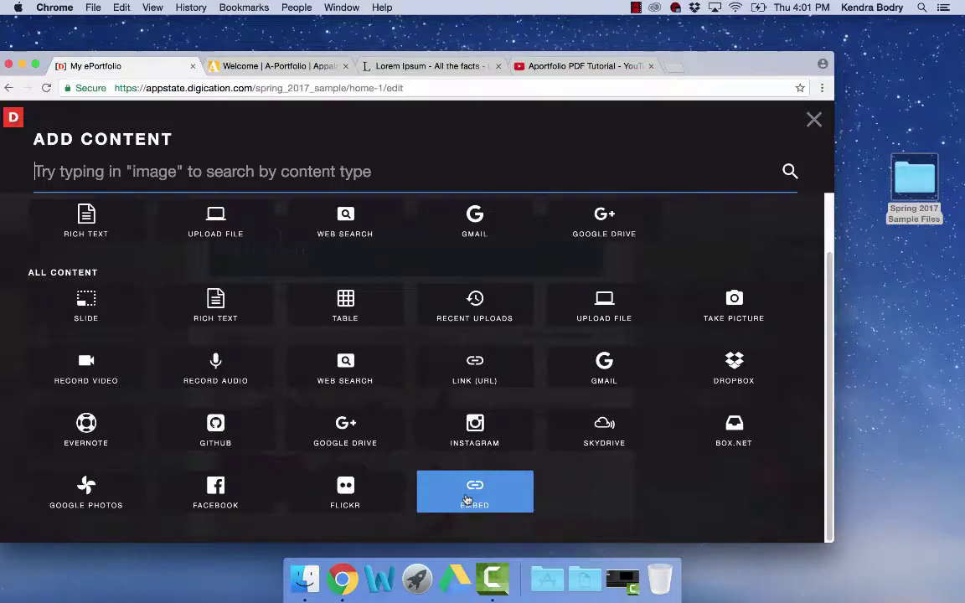
click(466, 500)
click(539, 67)
click(540, 87)
right_click(540, 87)
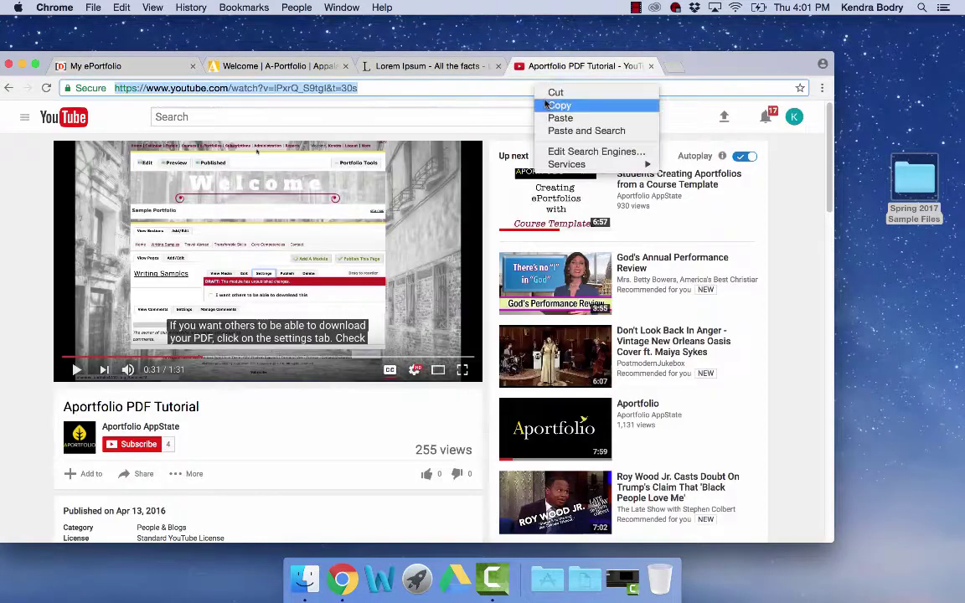
click(555, 105)
click(126, 65)
right_click(419, 253)
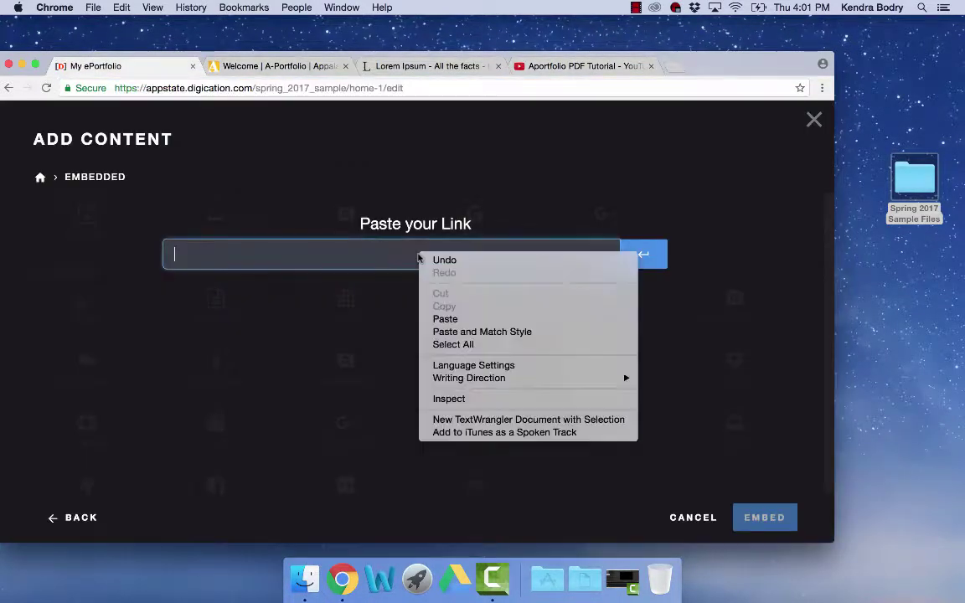
click(453, 323)
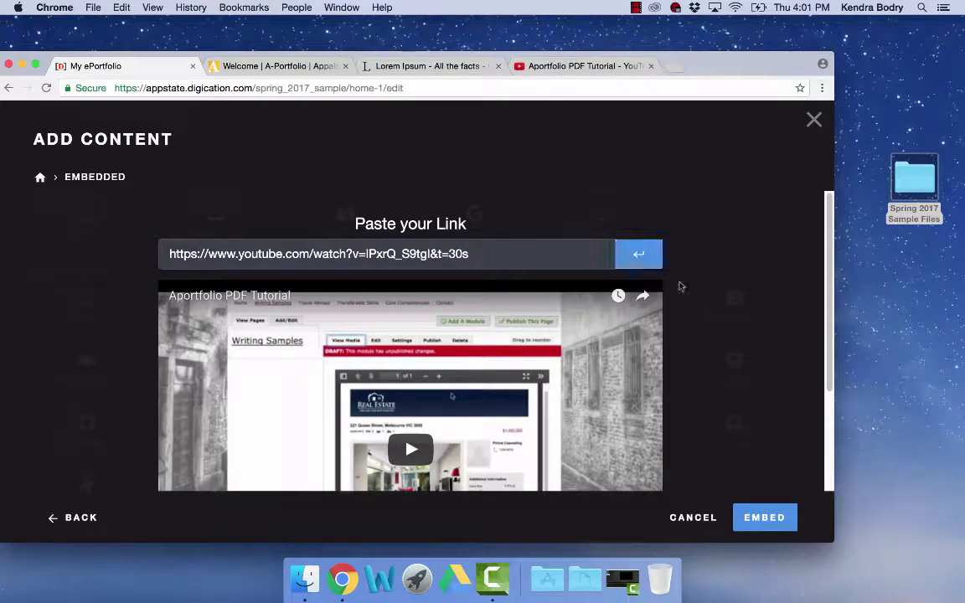
click(764, 517)
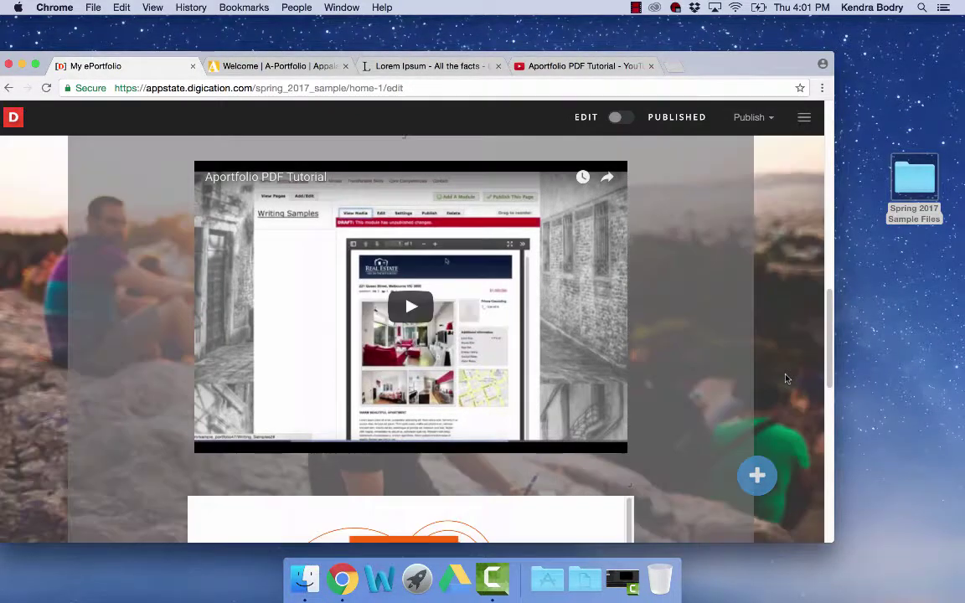
Set the Welcome slide's content background color to hex 858a90 and its background opacity to 70%
scroll(786, 380, up, 10)
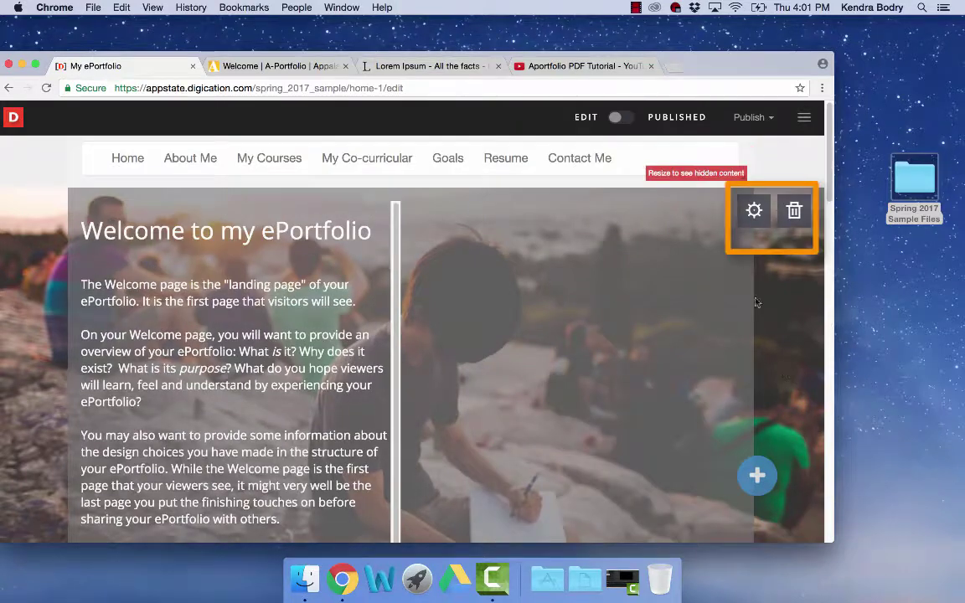
click(754, 211)
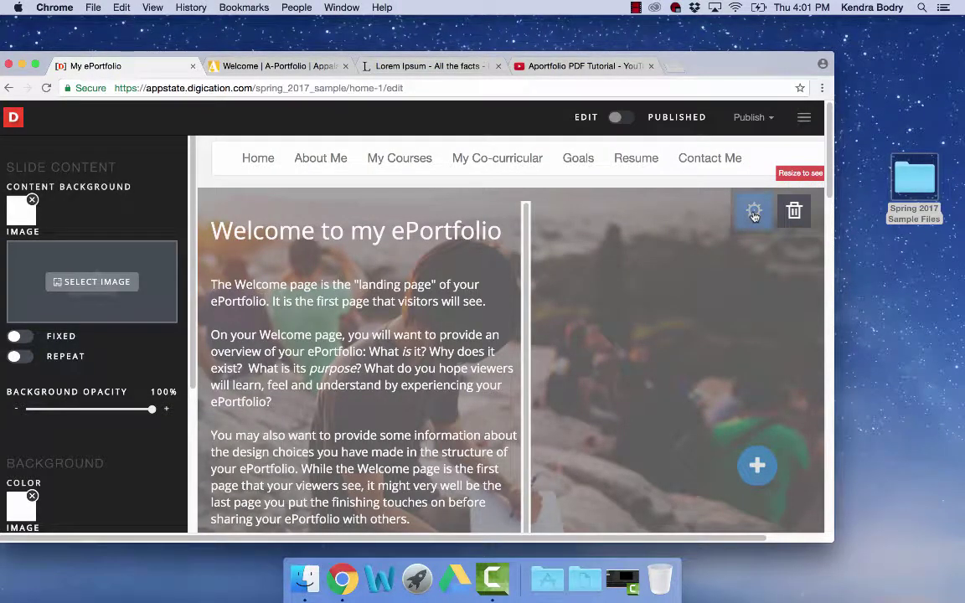
click(30, 220)
click(125, 391)
text(85)
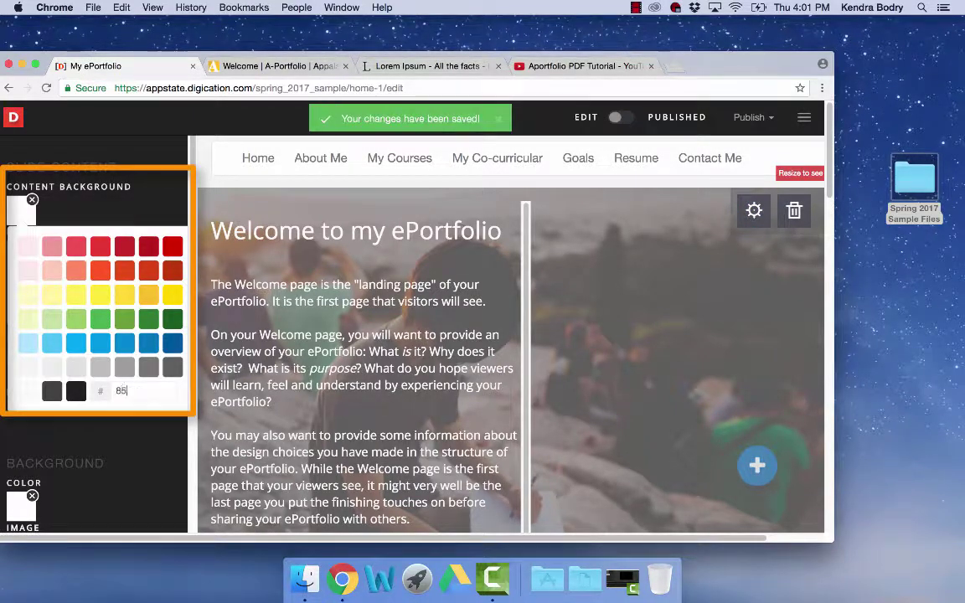
text(8a90)
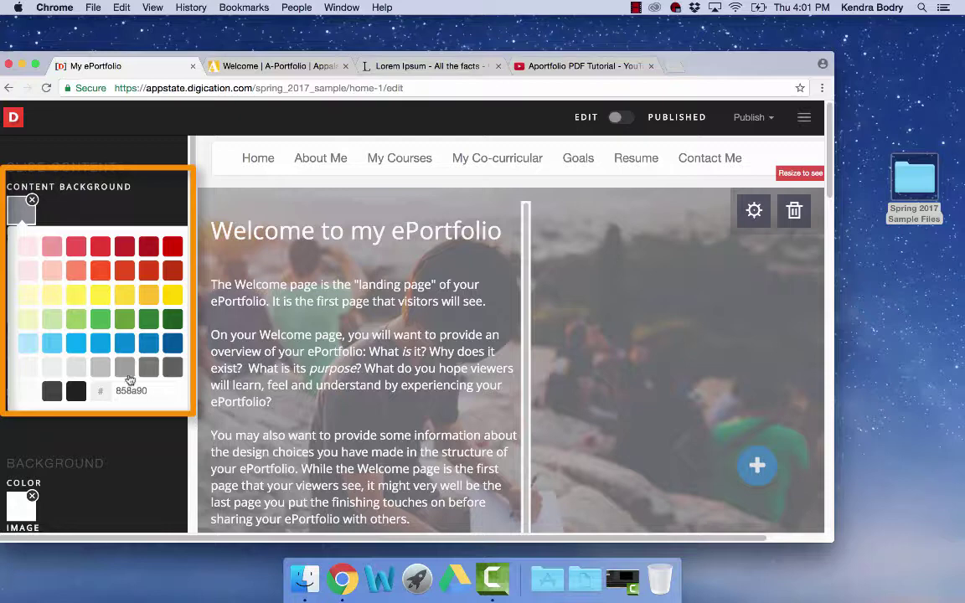
click(143, 187)
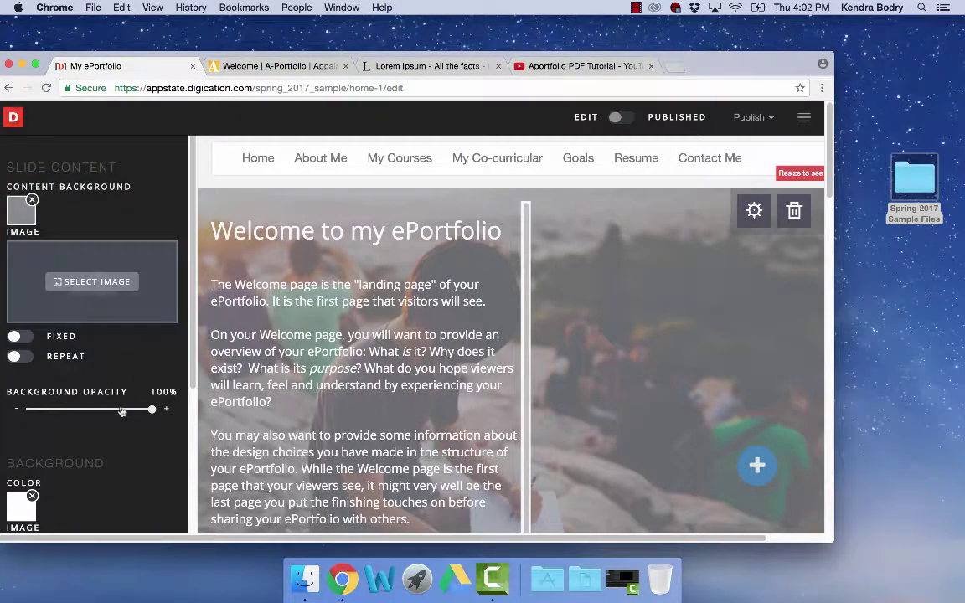
drag(95, 410, 115, 413)
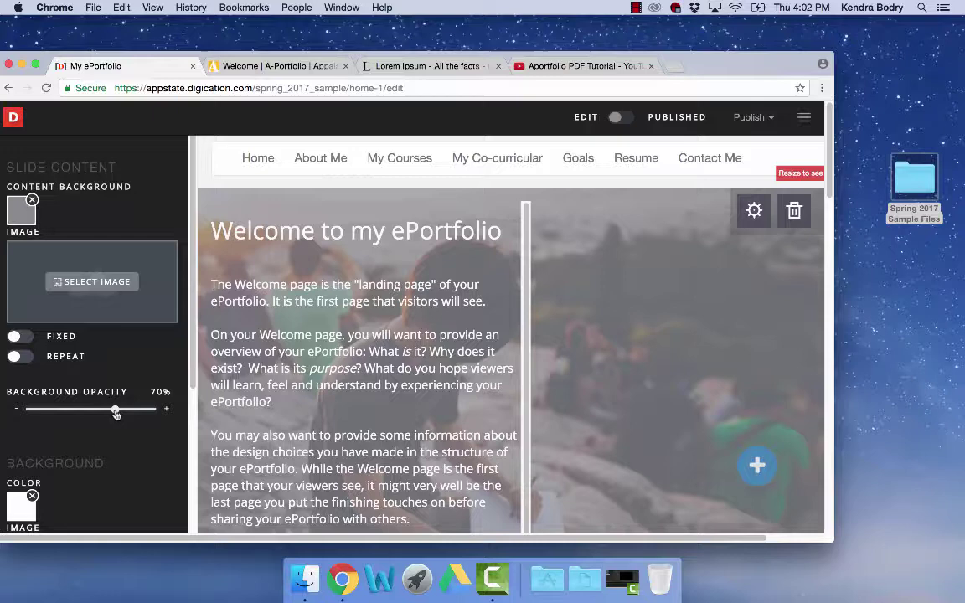
Upload text background.jpg as the Welcome slide's background image
scroll(126, 478, down, 5)
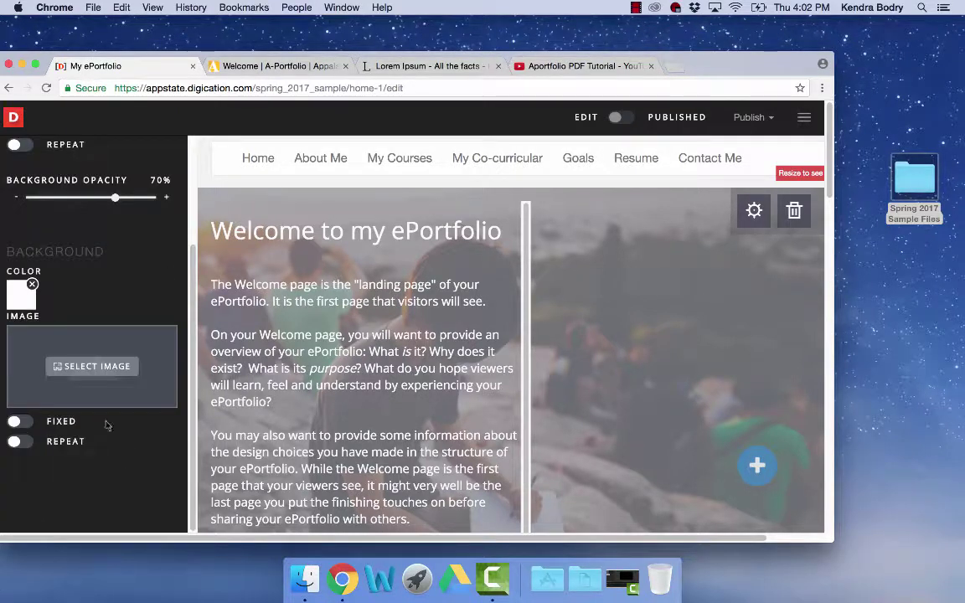
click(97, 368)
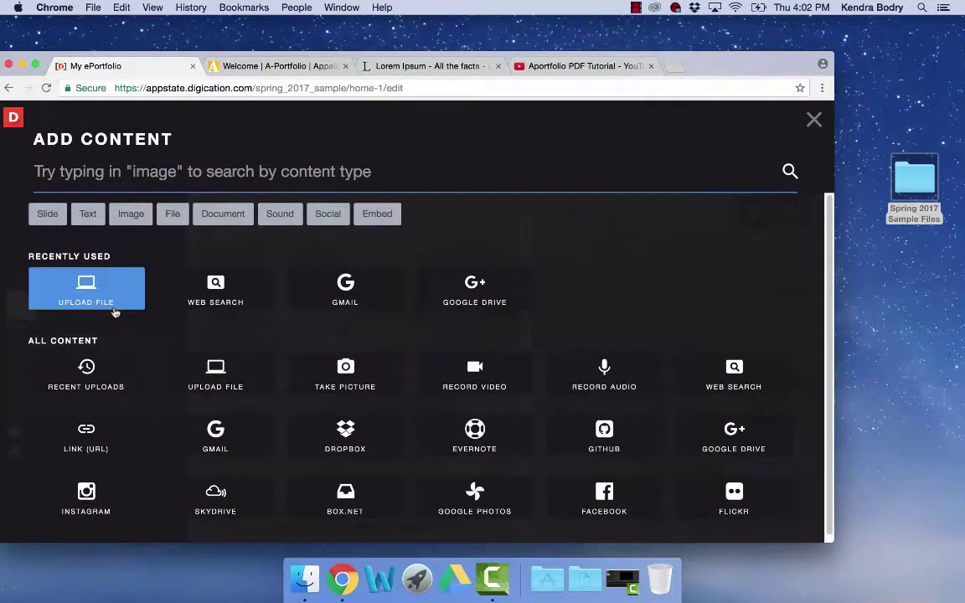
click(86, 300)
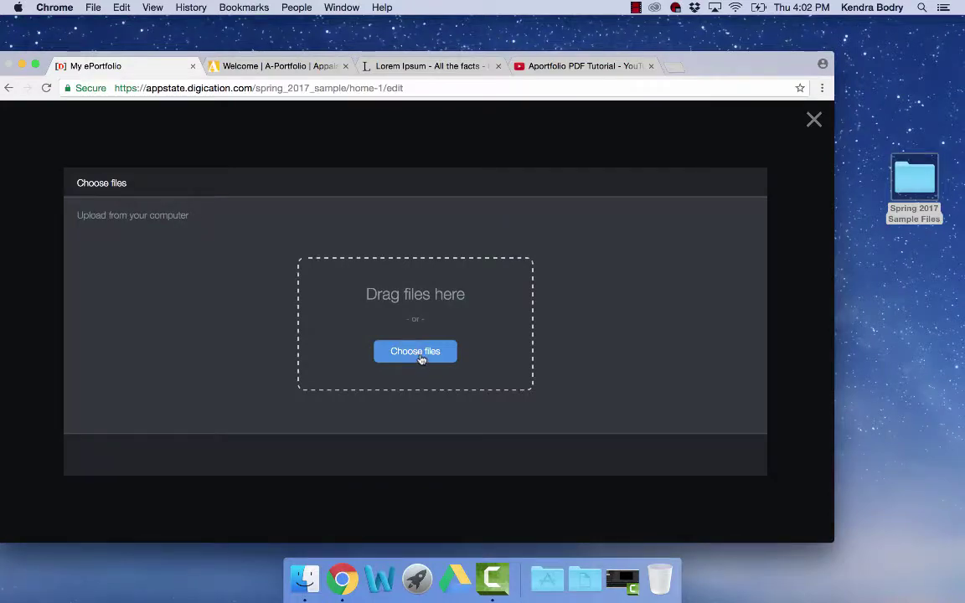
click(420, 358)
click(465, 126)
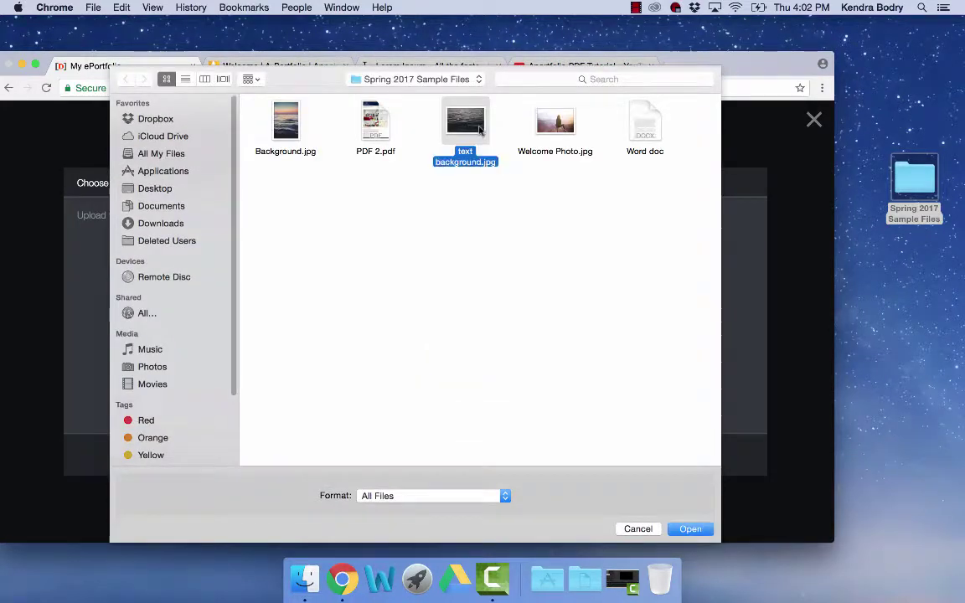
click(690, 528)
click(720, 459)
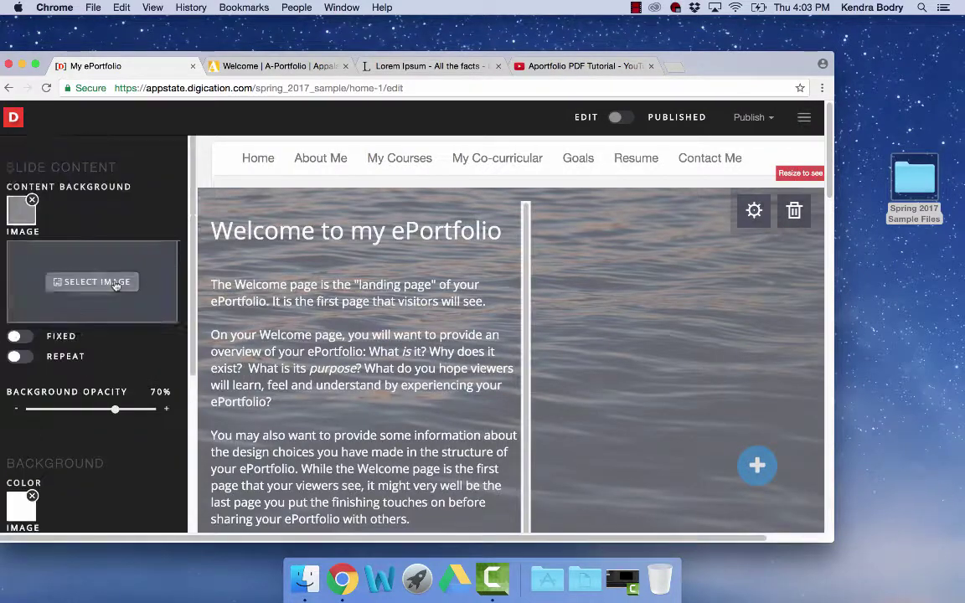
Upload text background.jpg as the content background image of the Welcome slide
click(95, 273)
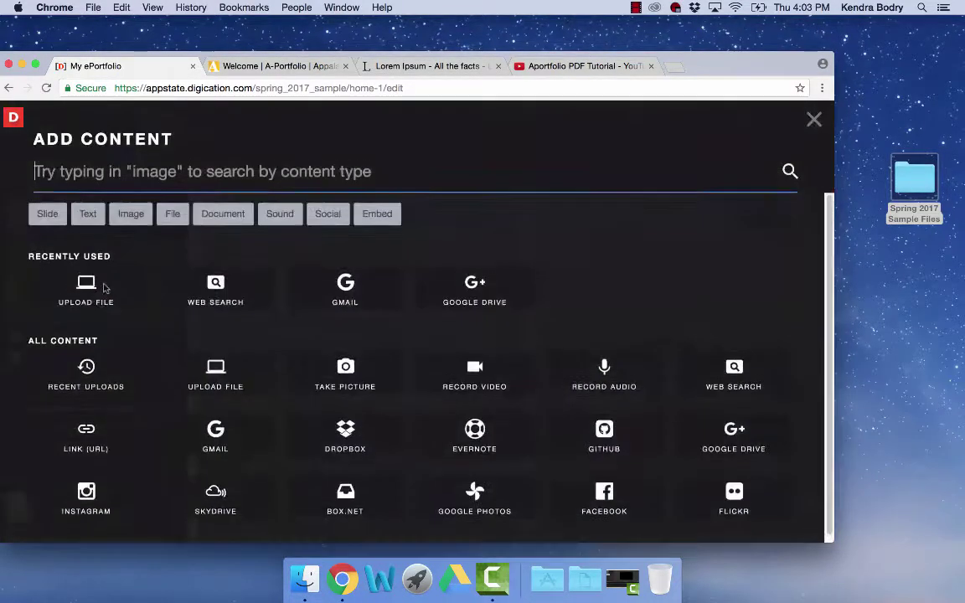
click(127, 300)
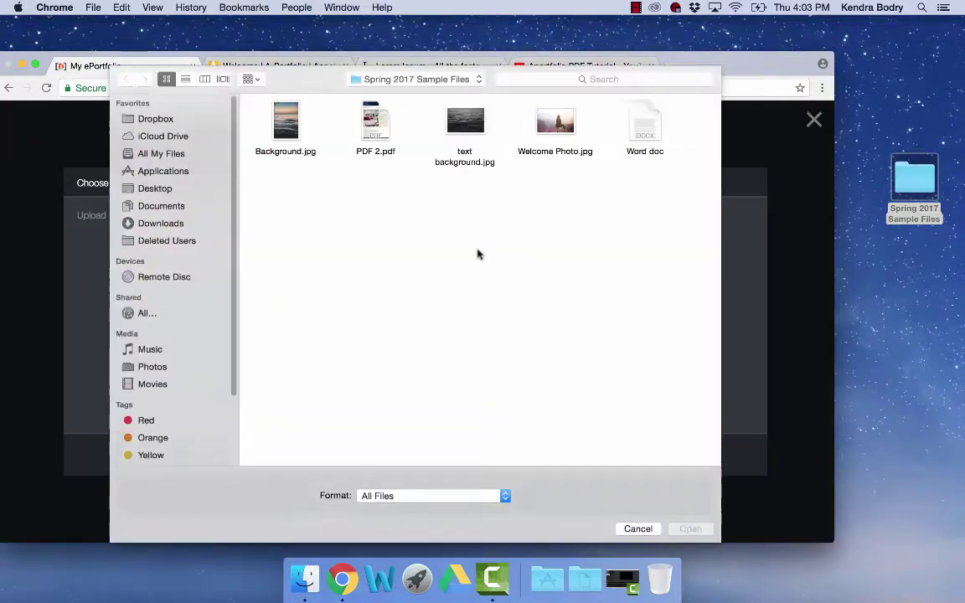
click(465, 123)
click(690, 529)
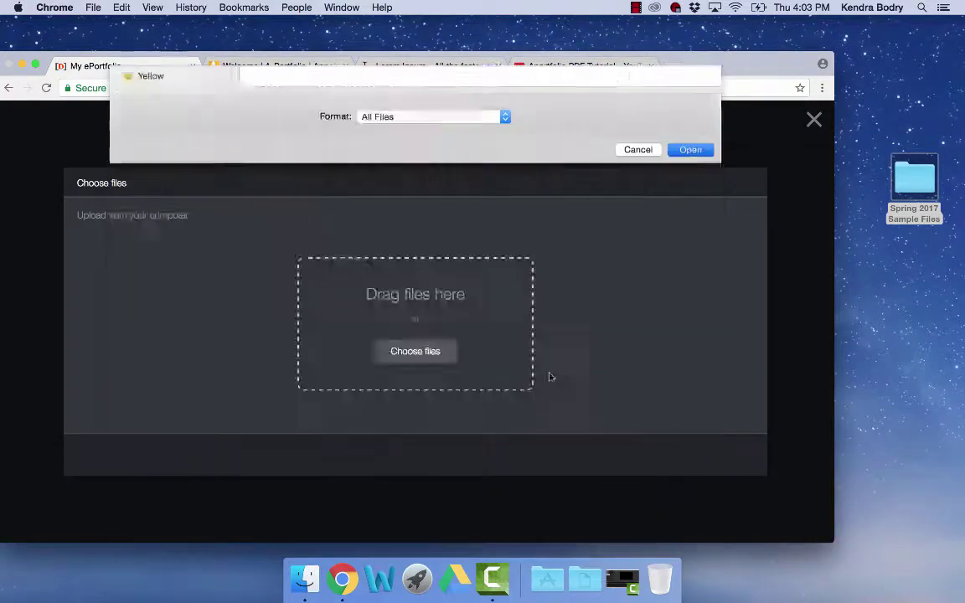
click(696, 446)
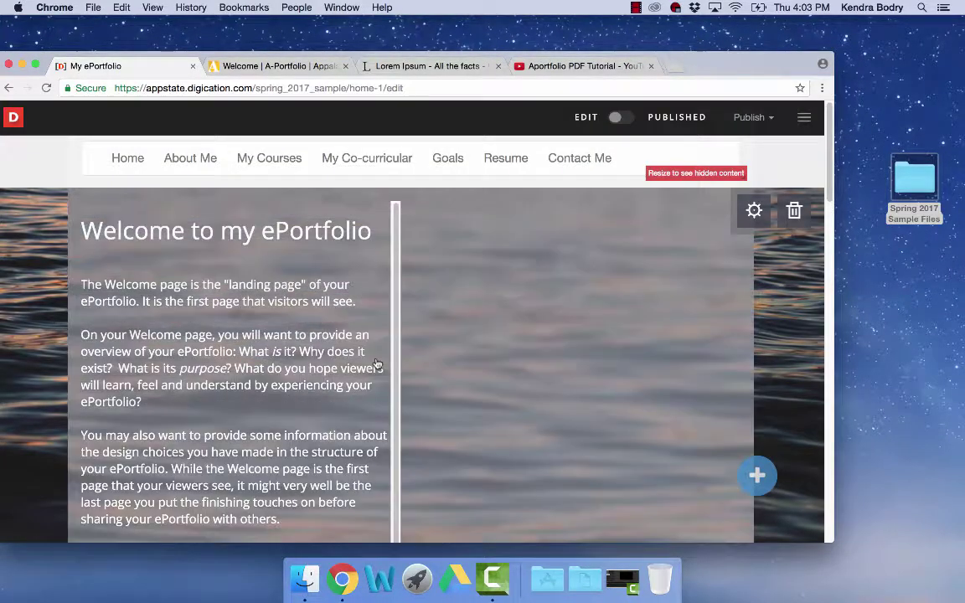
Replace the Welcome slide's outer background image with Background.jpg uploaded from the Spring 2017 Sample Files folder
click(754, 210)
scroll(99, 372, down, 3)
click(97, 365)
click(126, 302)
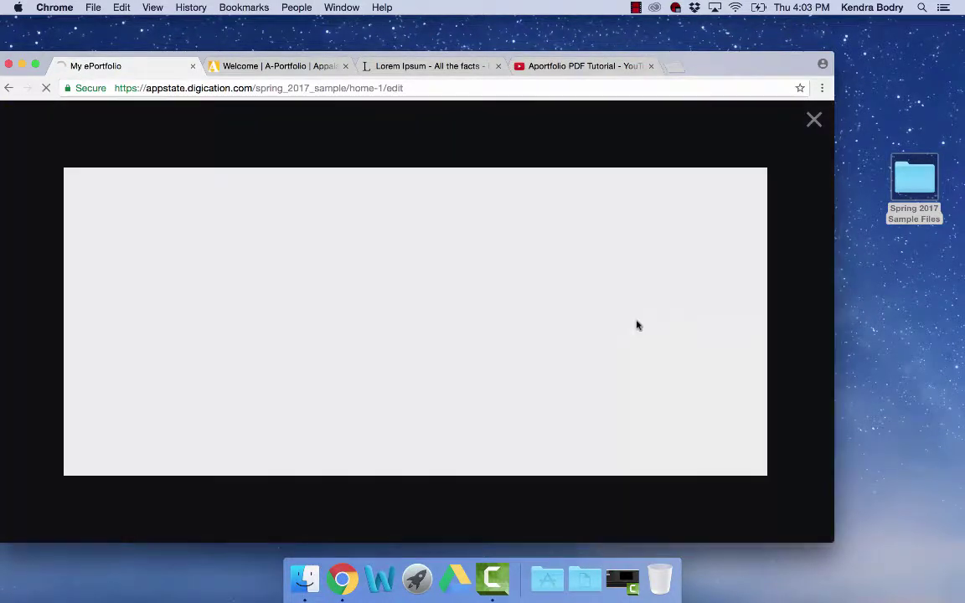
click(289, 126)
double_click(300, 136)
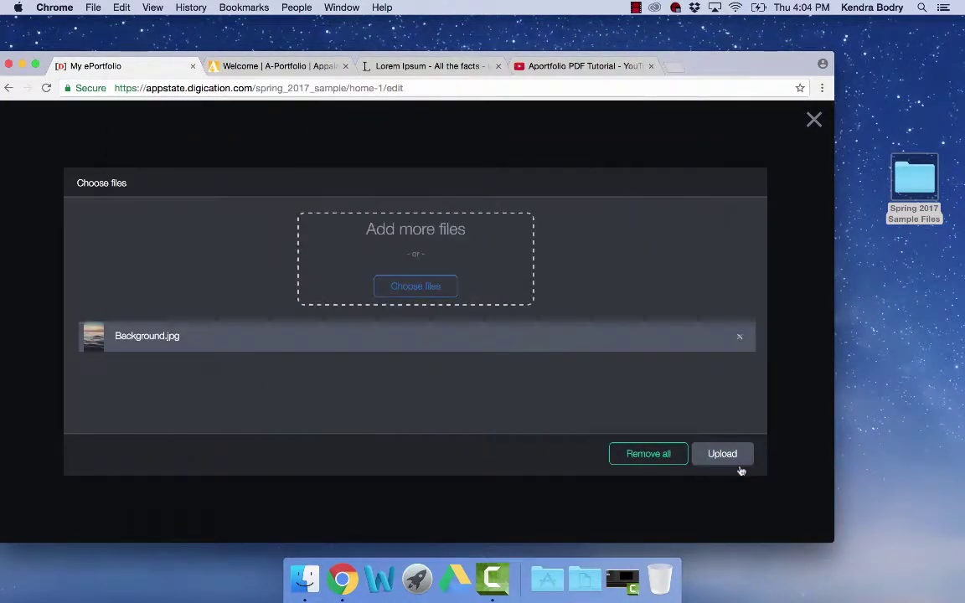
click(737, 459)
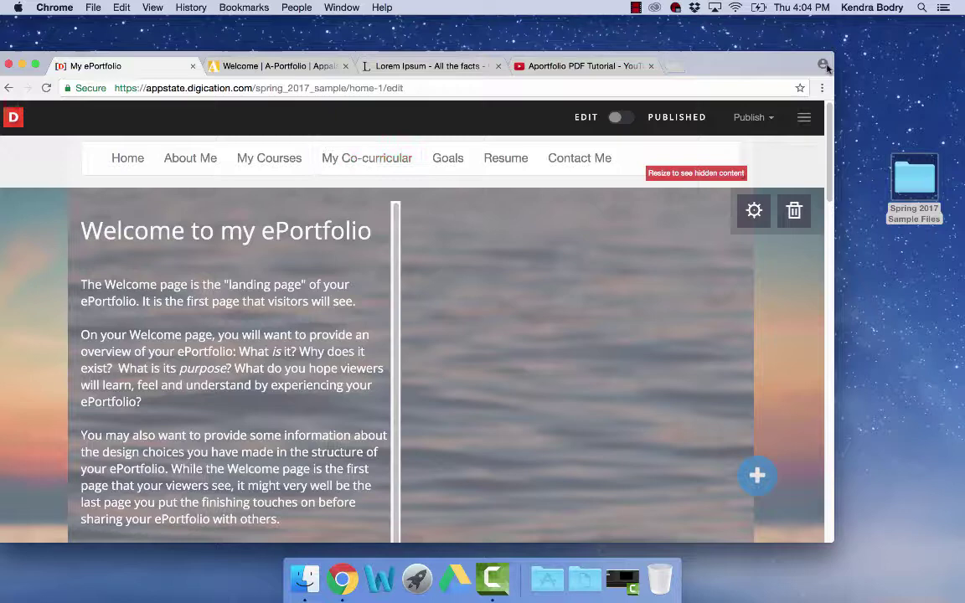
Enlarge the browser window and publish the Home page
double_click(748, 60)
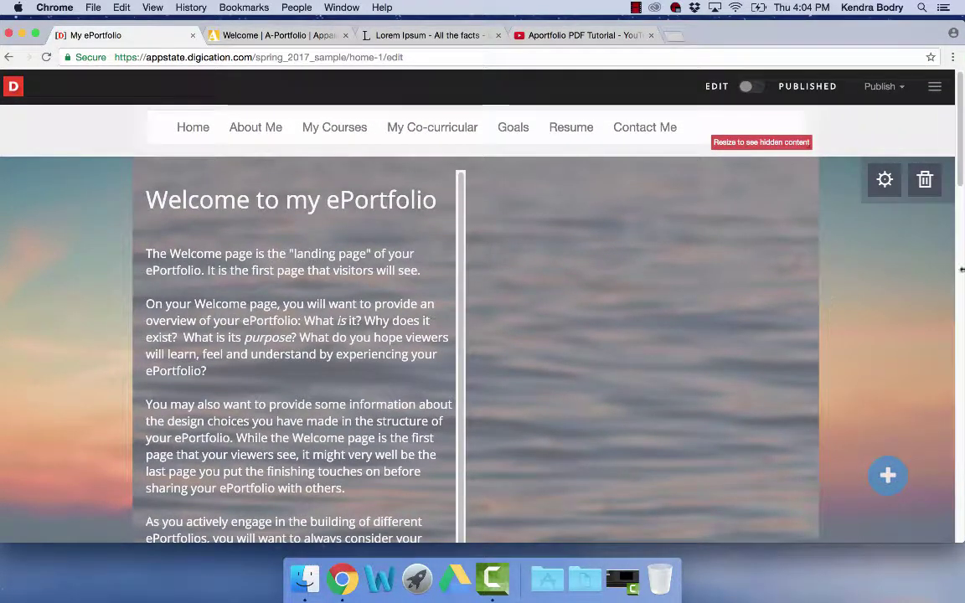
click(880, 86)
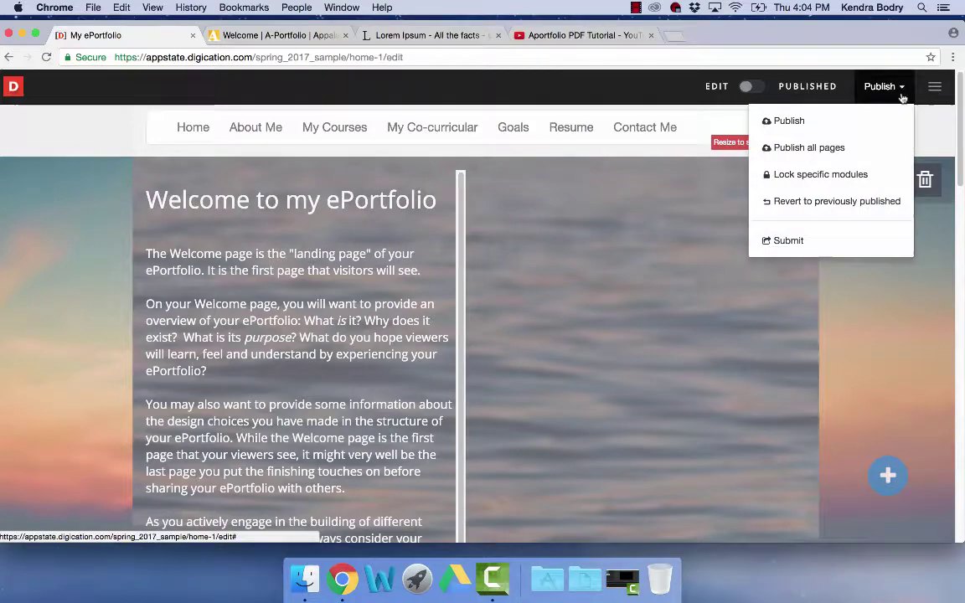
click(843, 125)
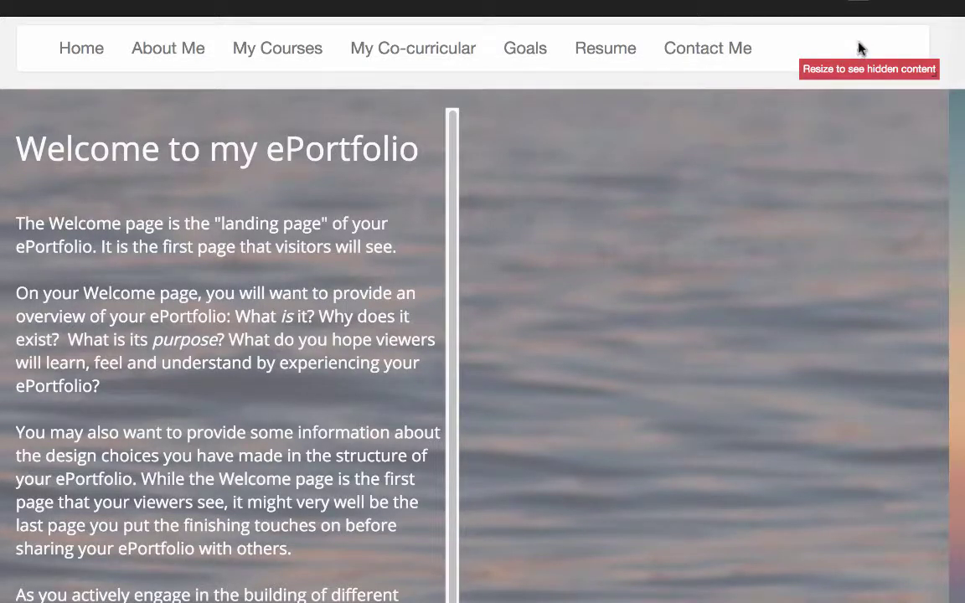
Add a new page named Sample Work through the navigation menu's page settings
mouse_move(857, 44)
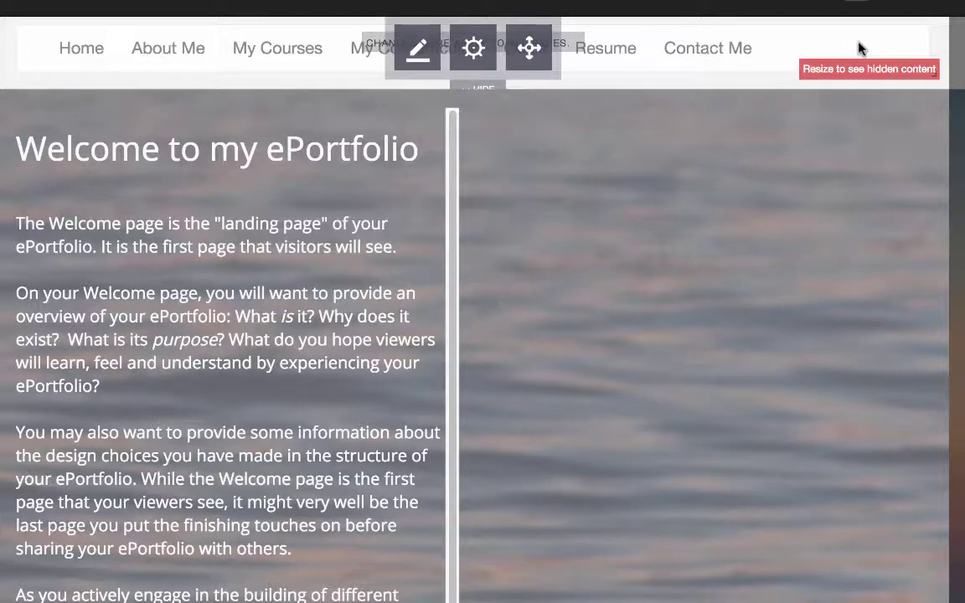
click(417, 48)
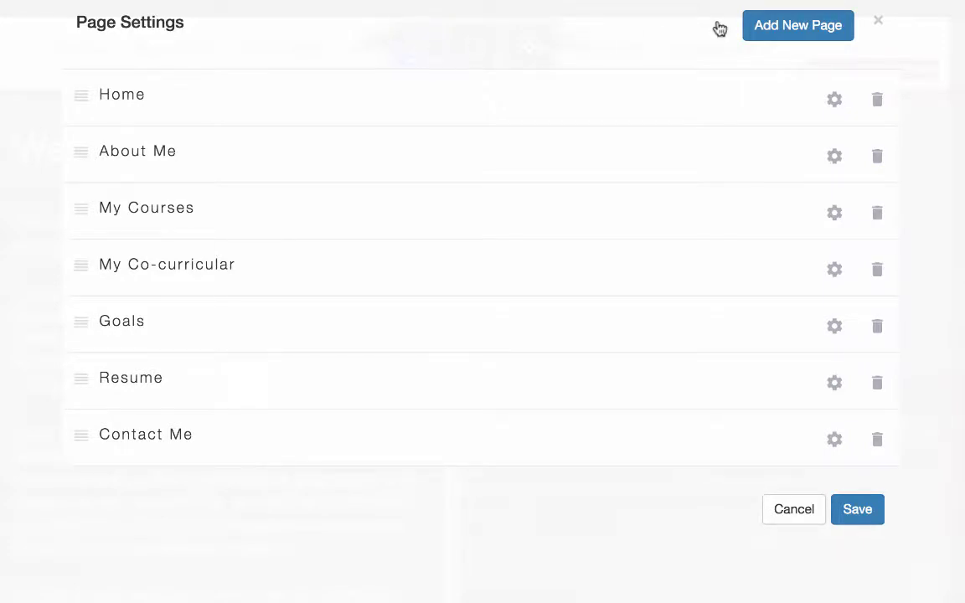
click(780, 26)
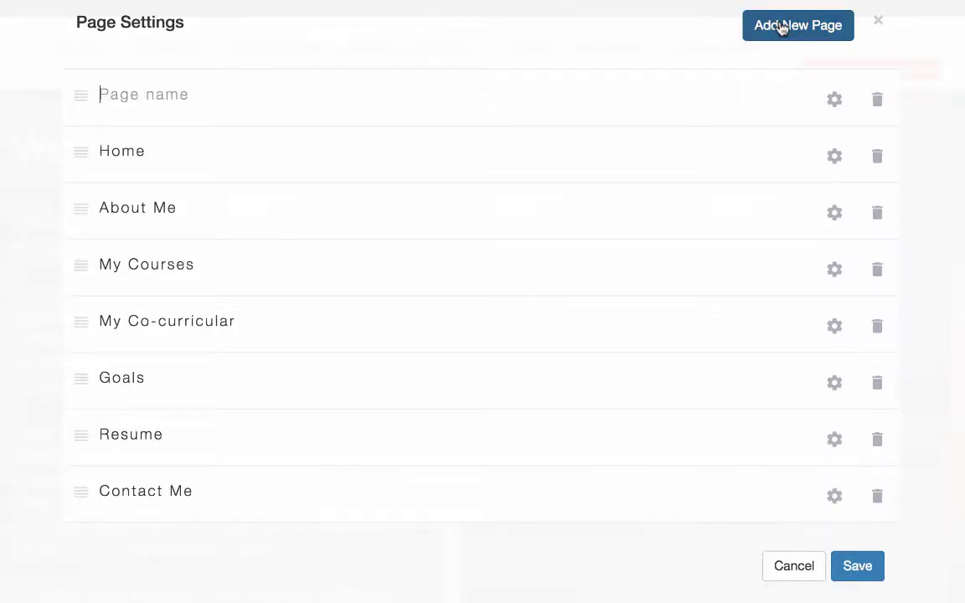
text(Sample Work)
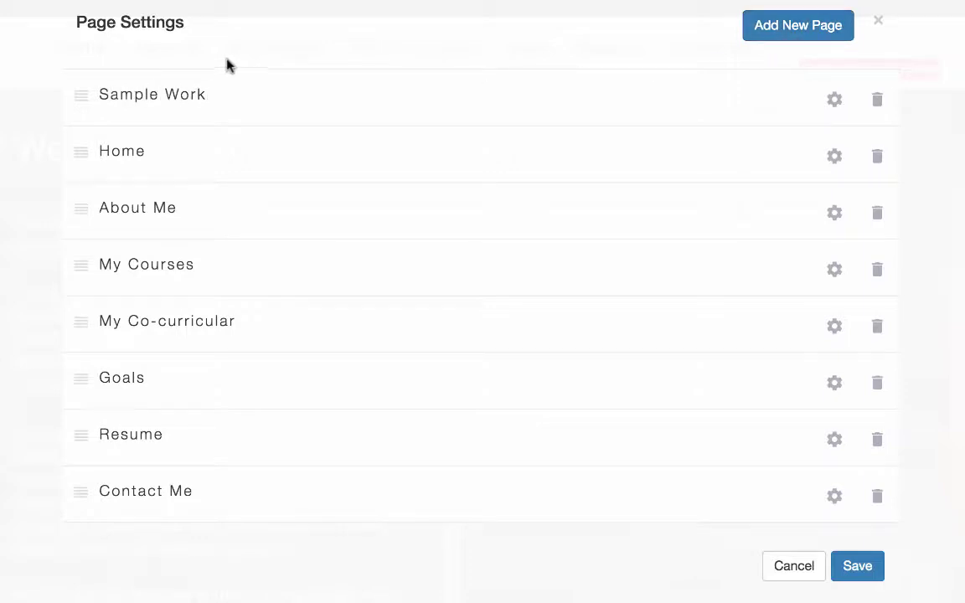
Reorder the Sample Work page to sit below Resume, nest it as a Resume subpage, and save the page settings
drag(84, 97, 81, 429)
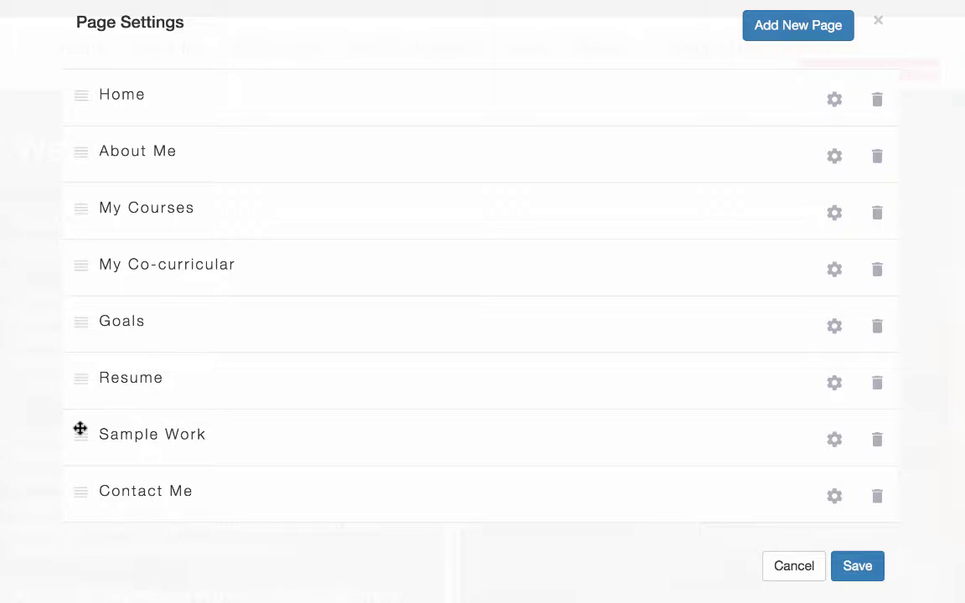
drag(81, 428, 119, 419)
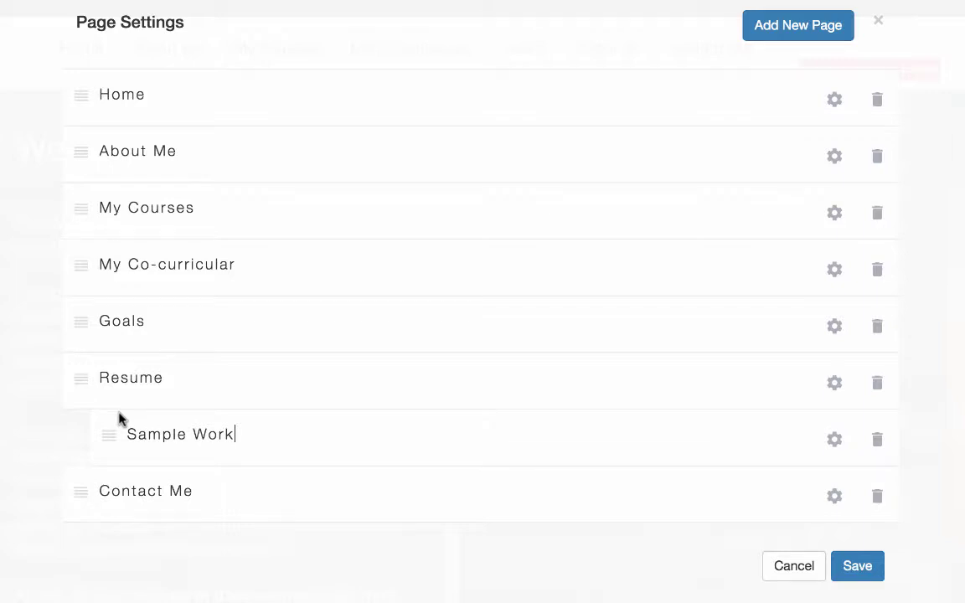
click(862, 571)
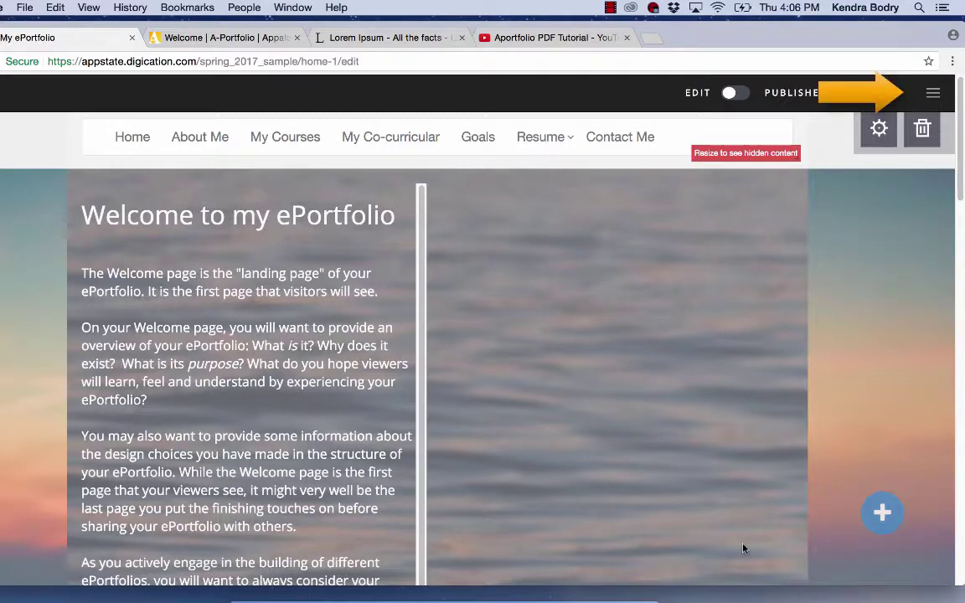
Give the faculty and students of Sample Course Viewer access in the ePortfolio's additional permissions and save the settings
click(932, 94)
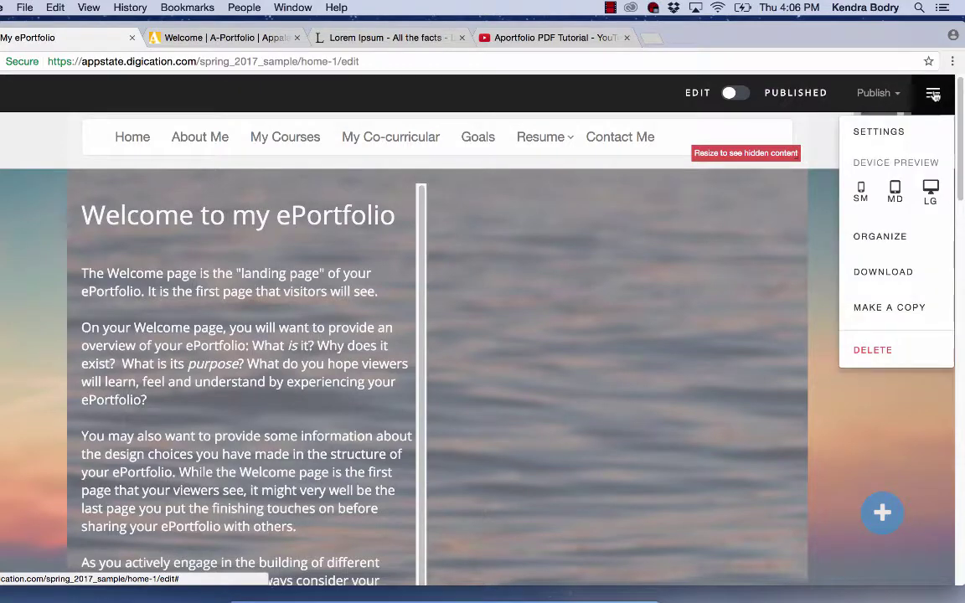
click(915, 139)
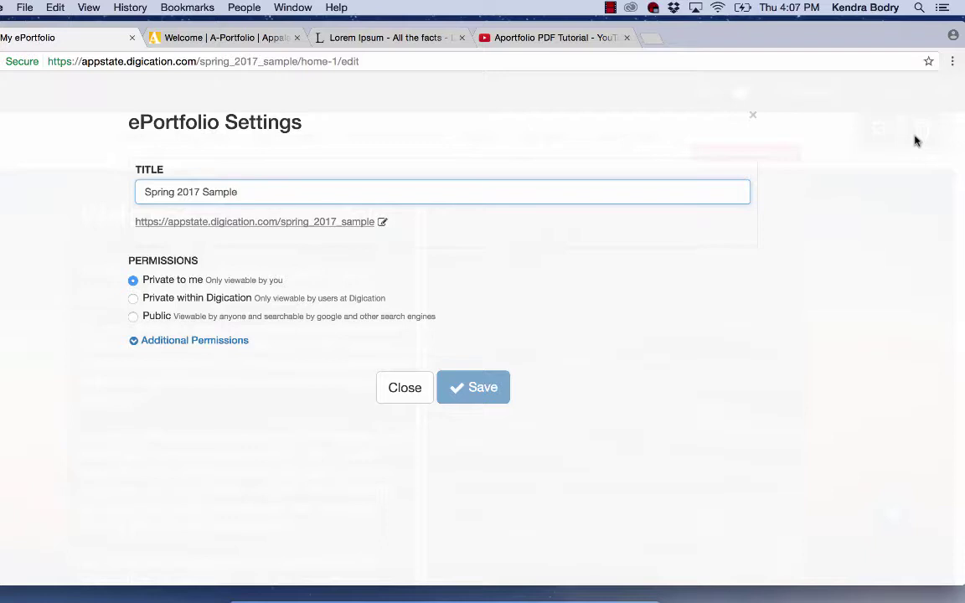
click(161, 347)
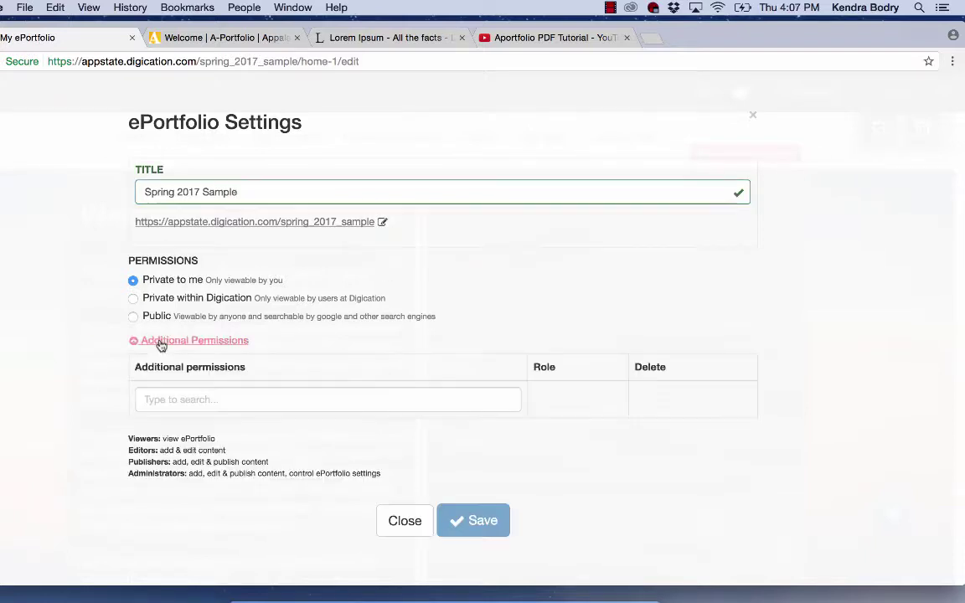
click(185, 400)
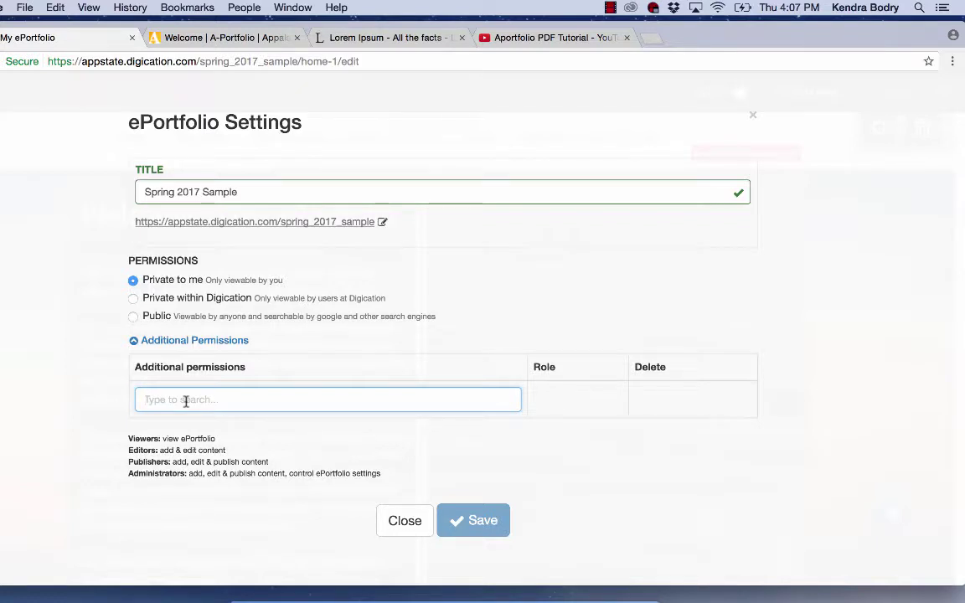
text(sample course)
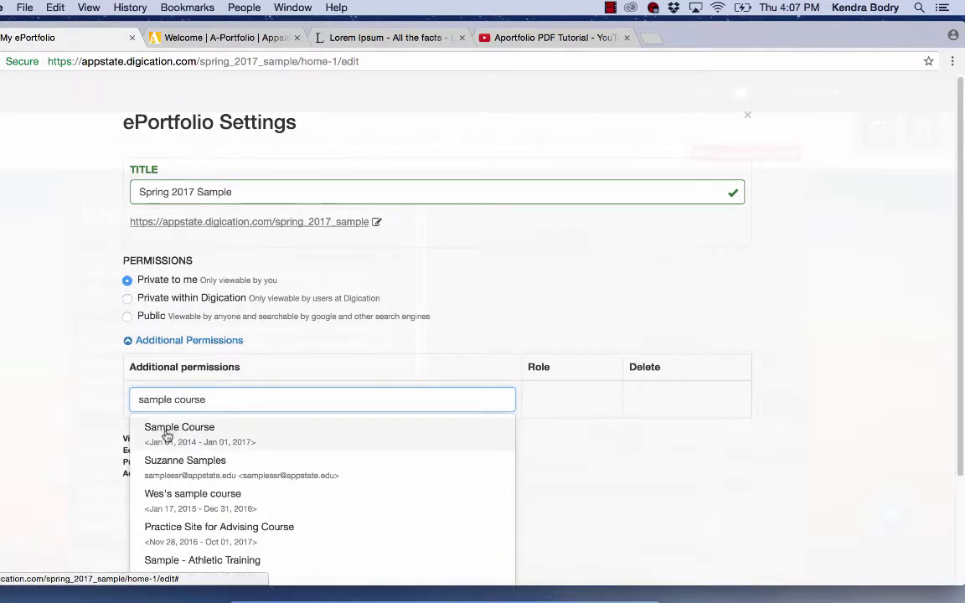
click(167, 435)
scroll(335, 469, down, 2)
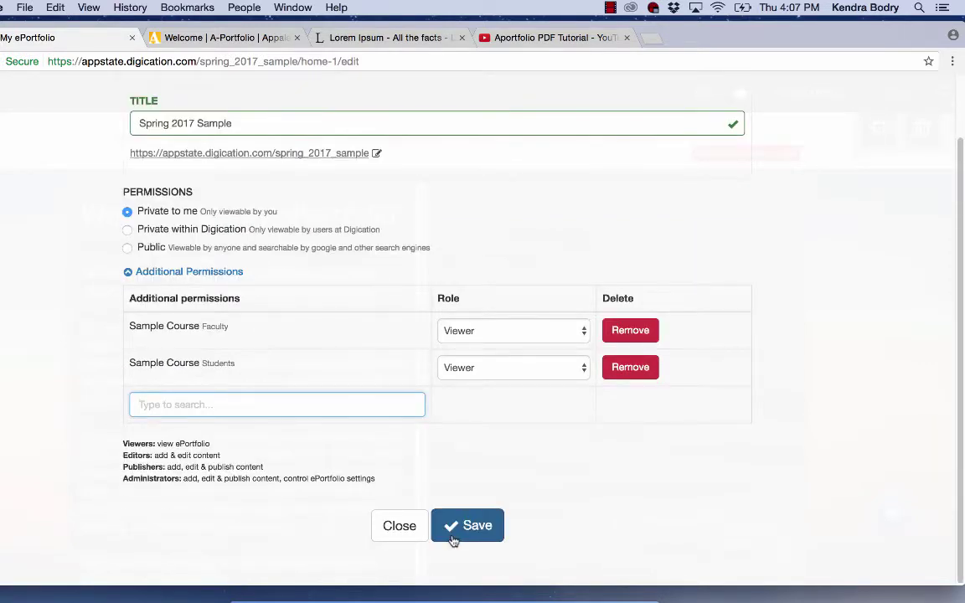
click(453, 540)
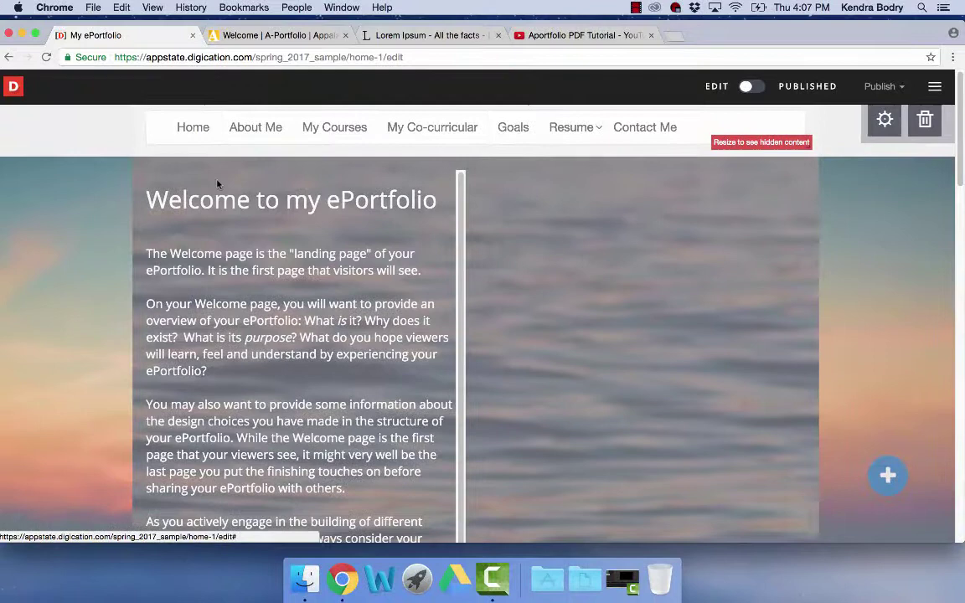
Open the main Digication navigation sidebar beside the ePortfolio
click(18, 92)
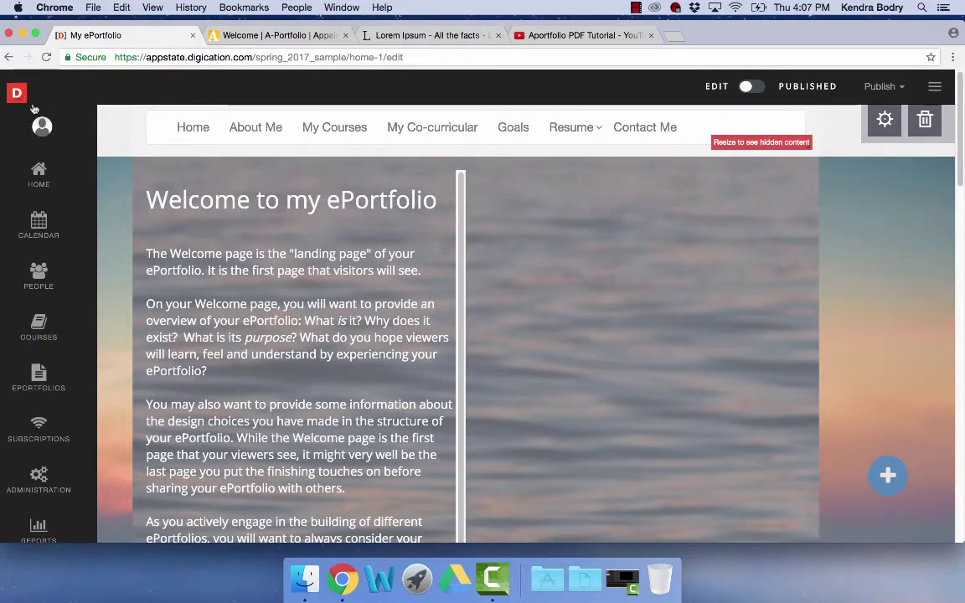
click(19, 92)
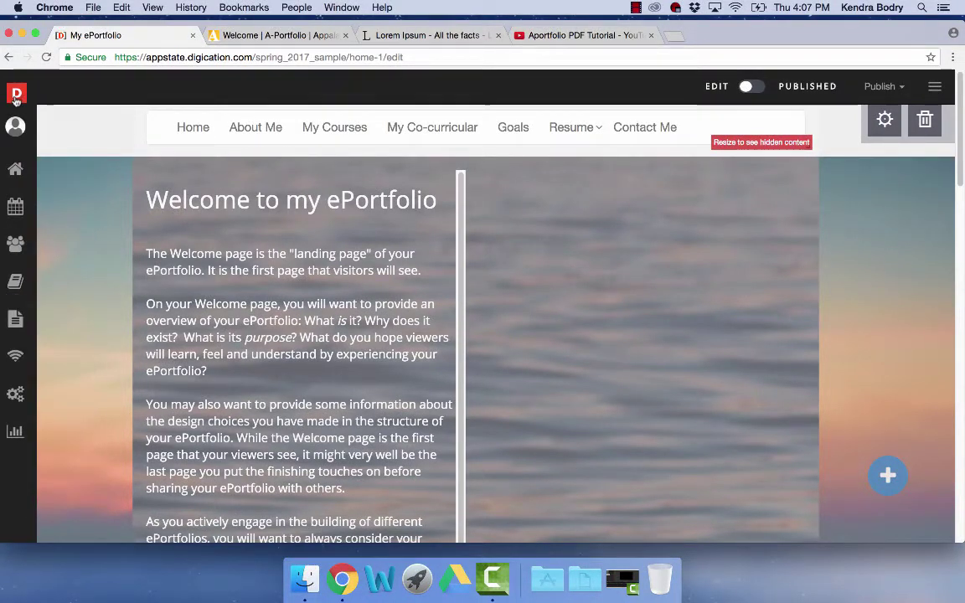